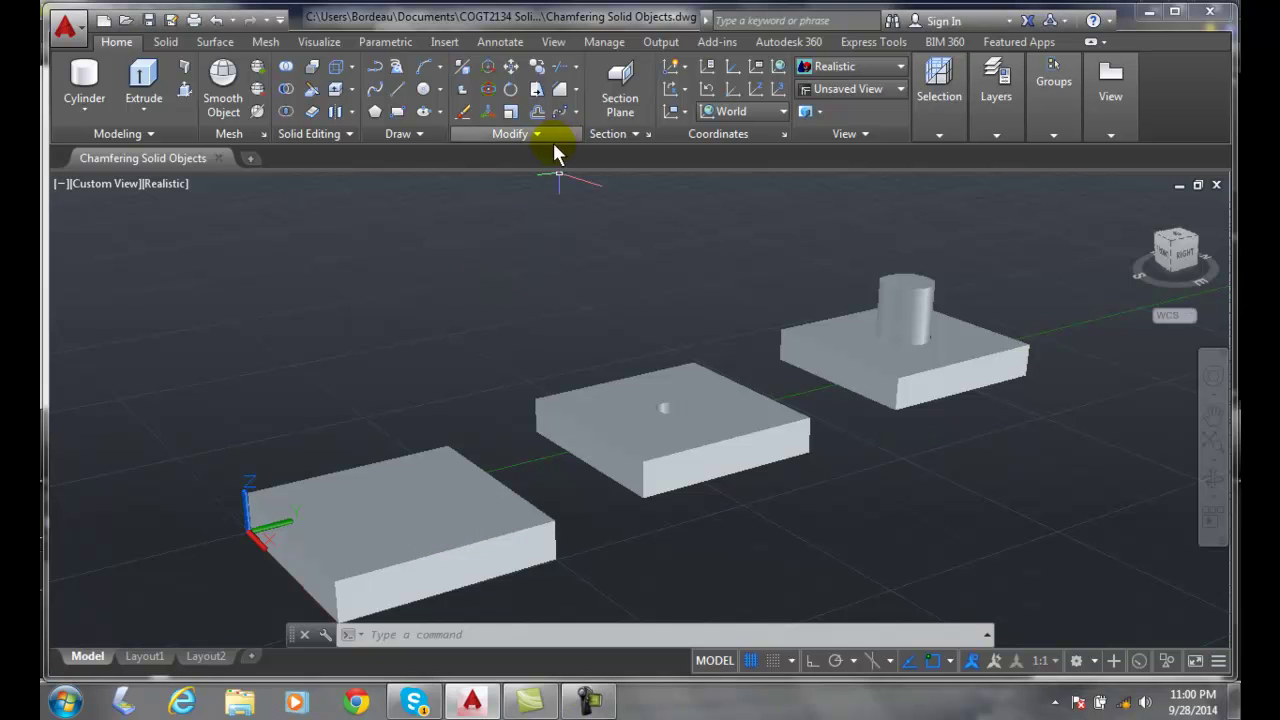
Start CHAMFER from the flyout with both chamfer distances set to 1.
click(576, 90)
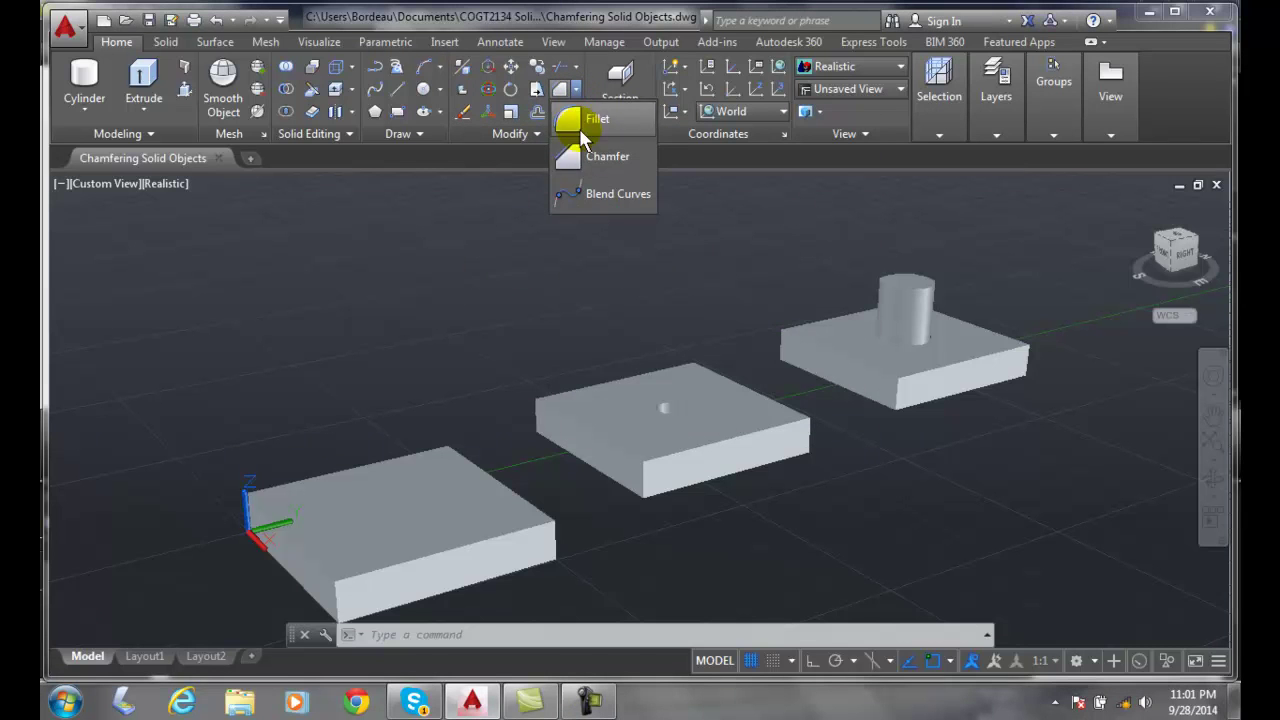
click(604, 160)
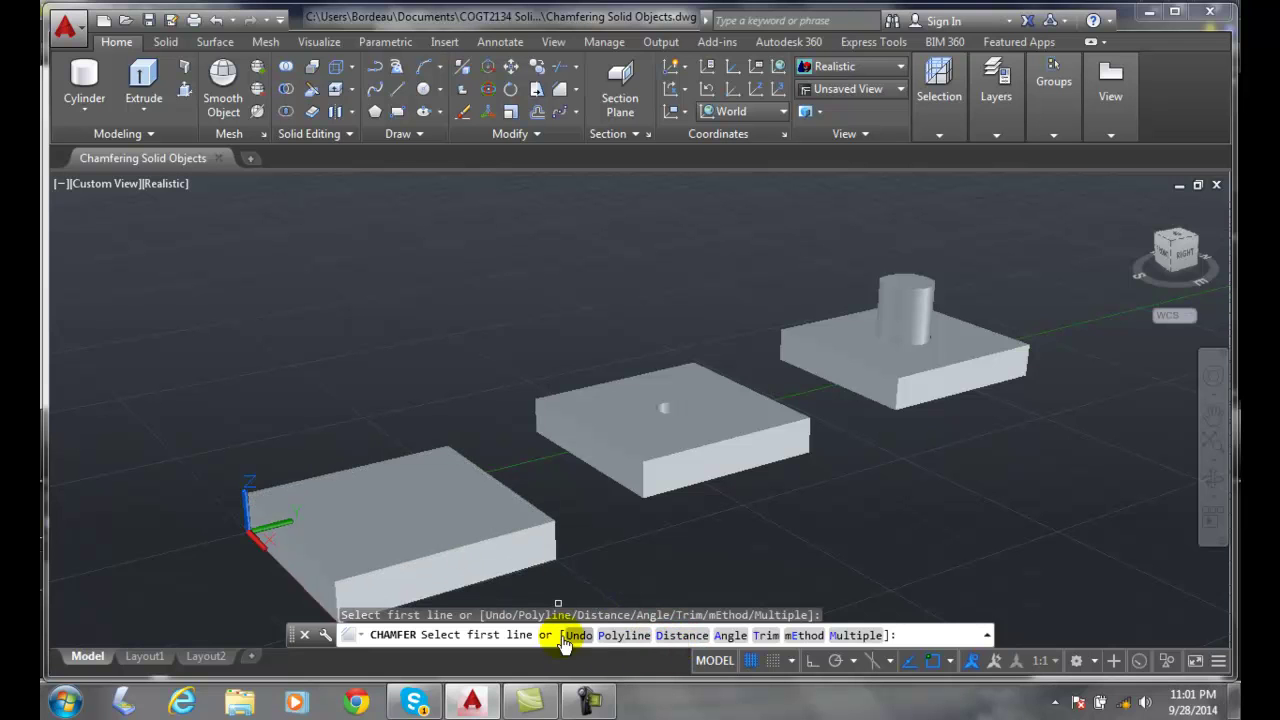
click(680, 638)
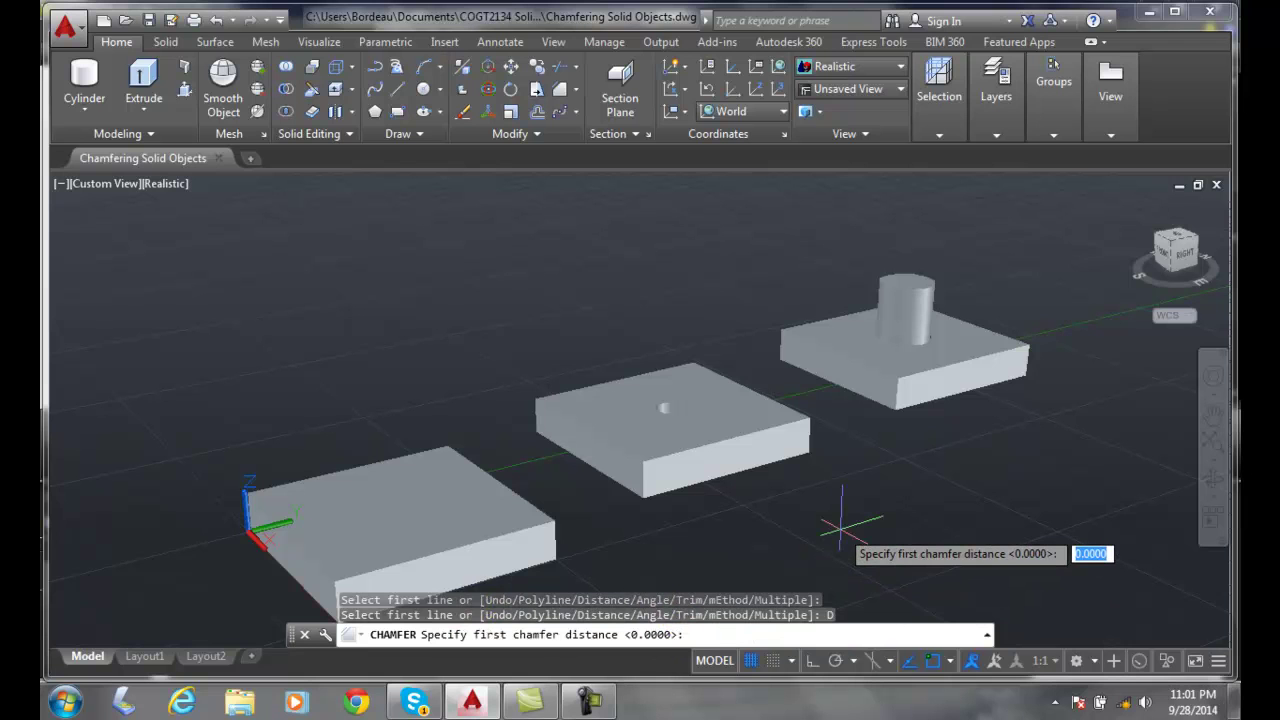
text(1)
key(Return)
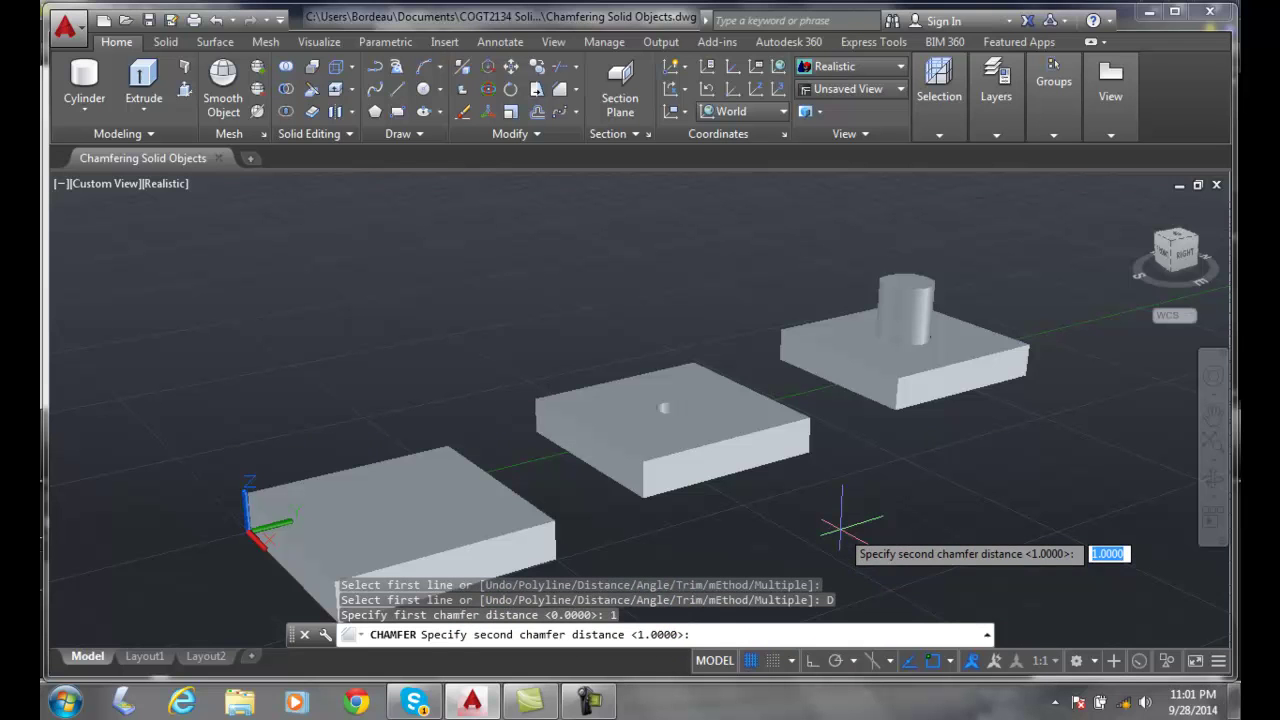
key(Return)
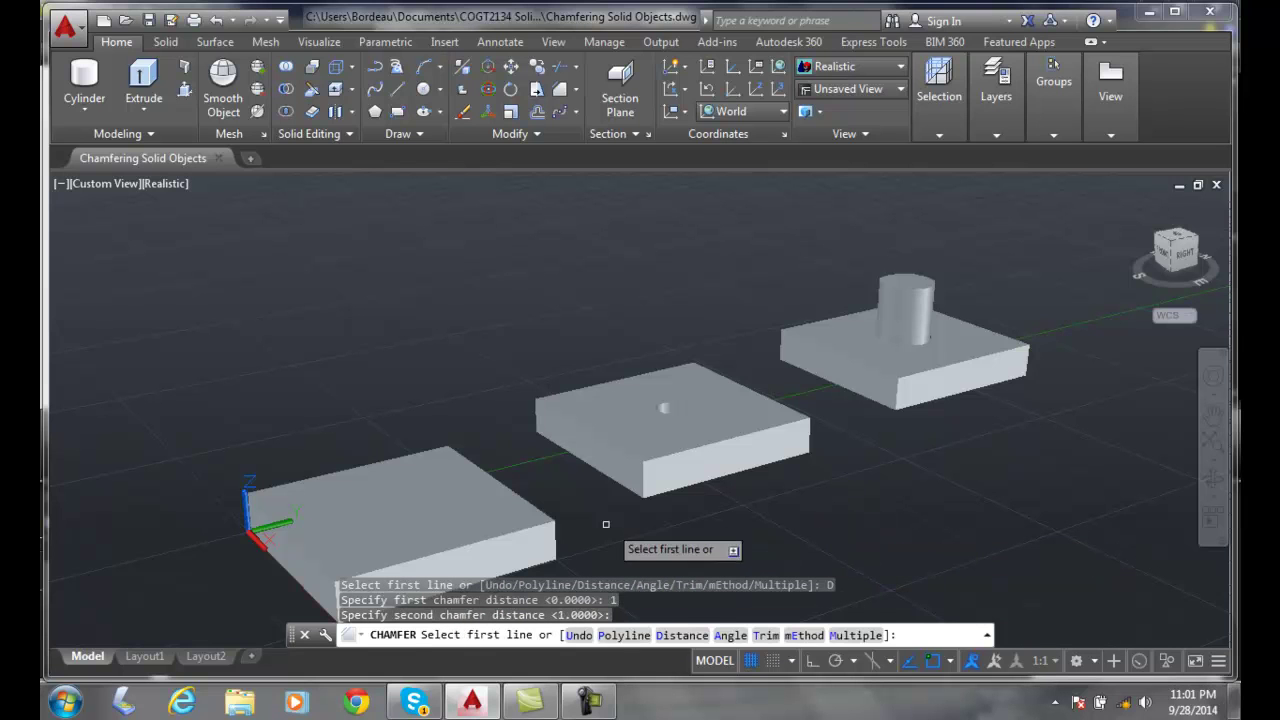
Select the near box's top front edge and accept its top face as base surface.
middle_drag(510, 542, 663, 380)
scroll(660, 388, up, 3)
scroll(626, 409, down, 1)
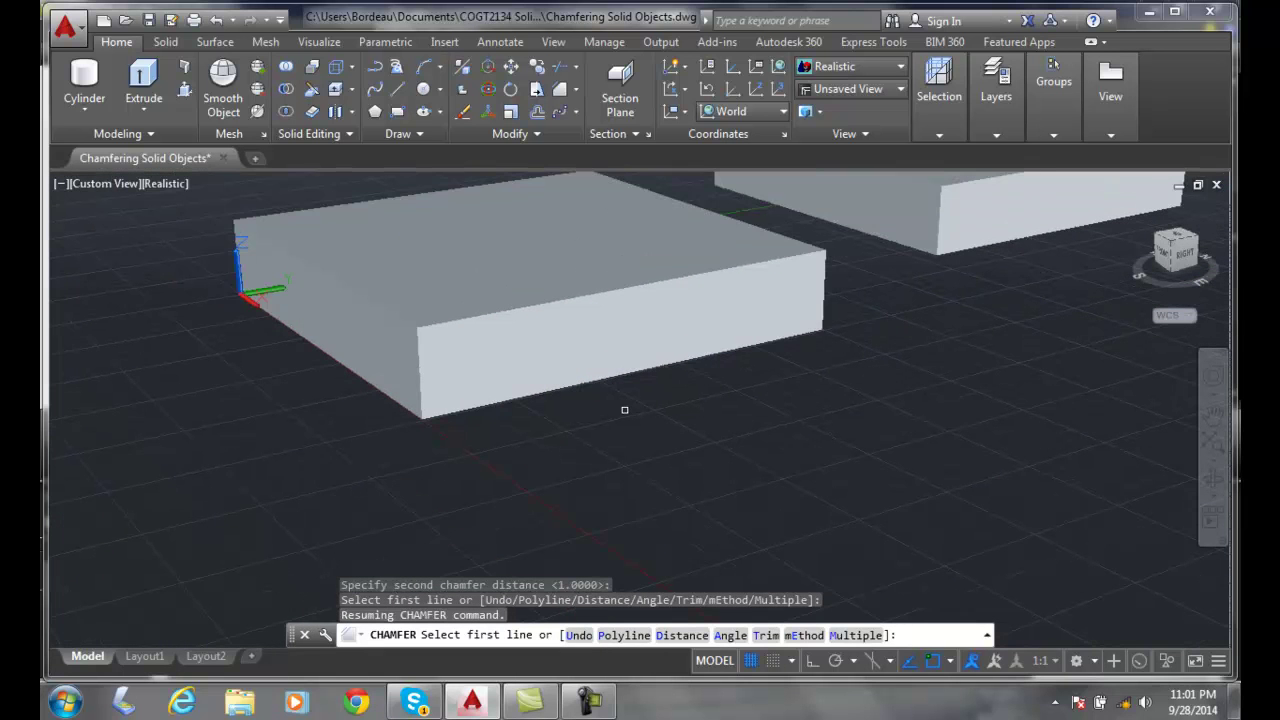
click(571, 320)
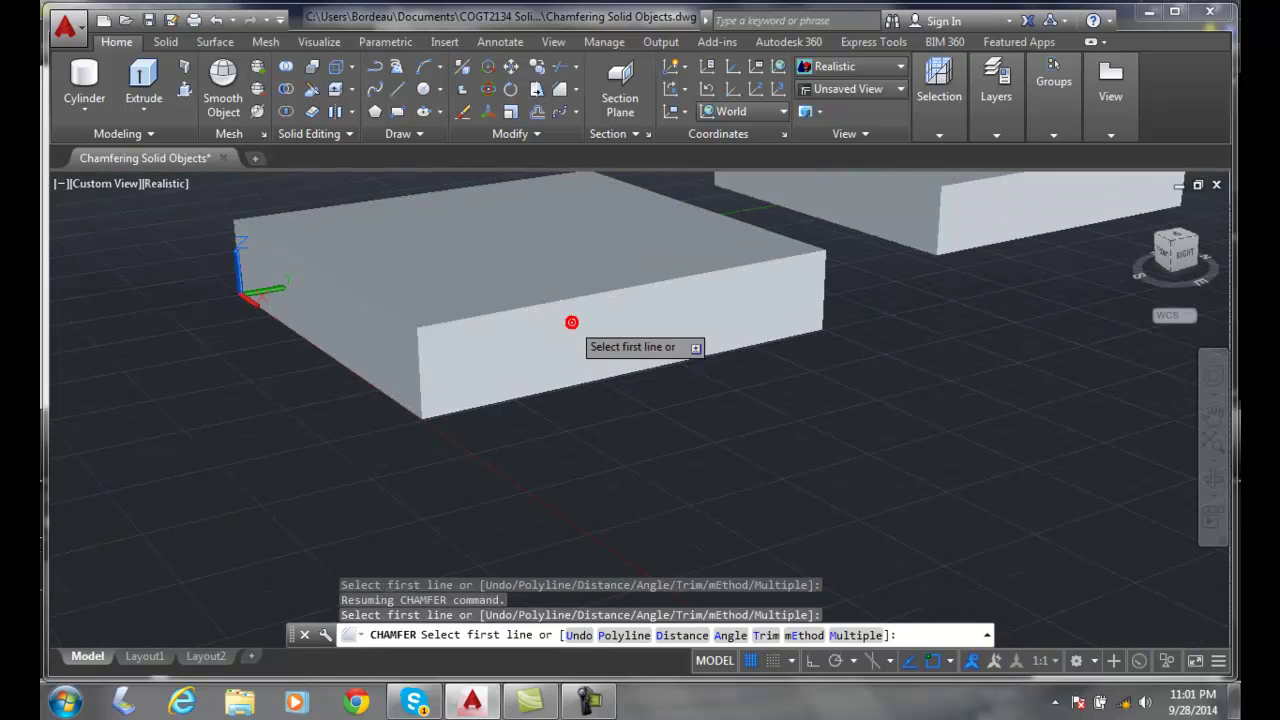
click(564, 298)
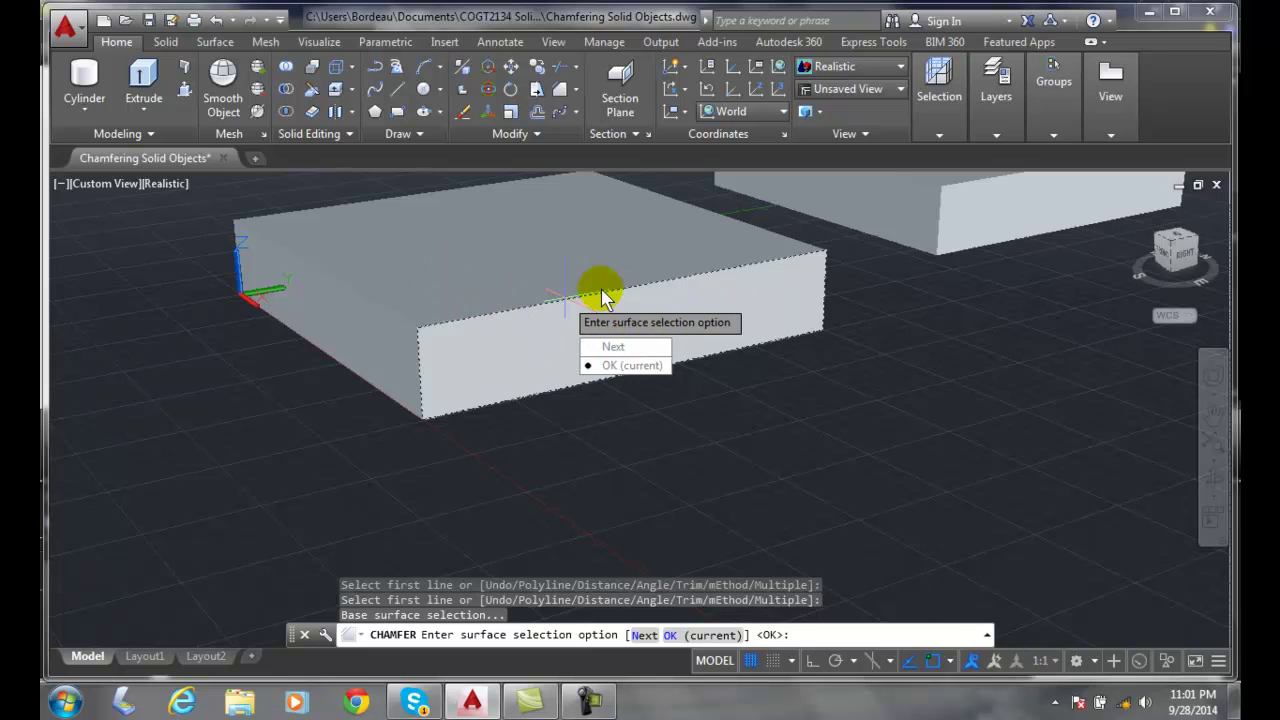
click(608, 347)
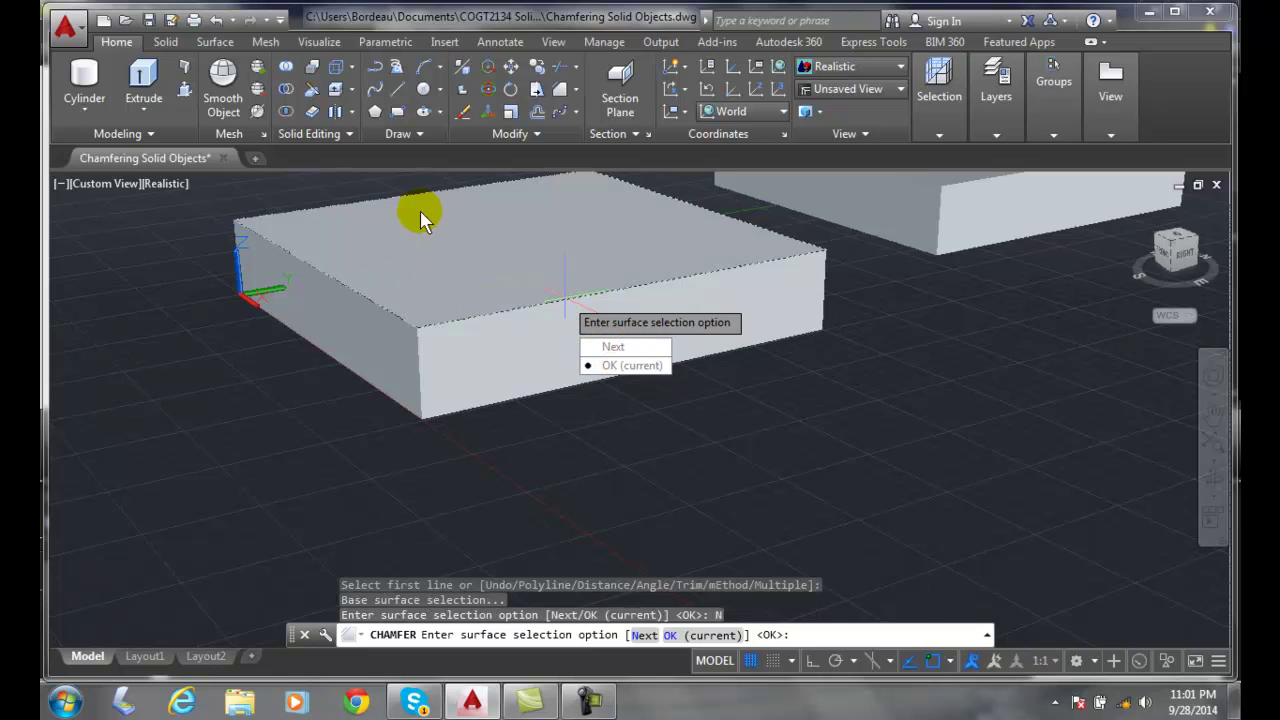
click(612, 370)
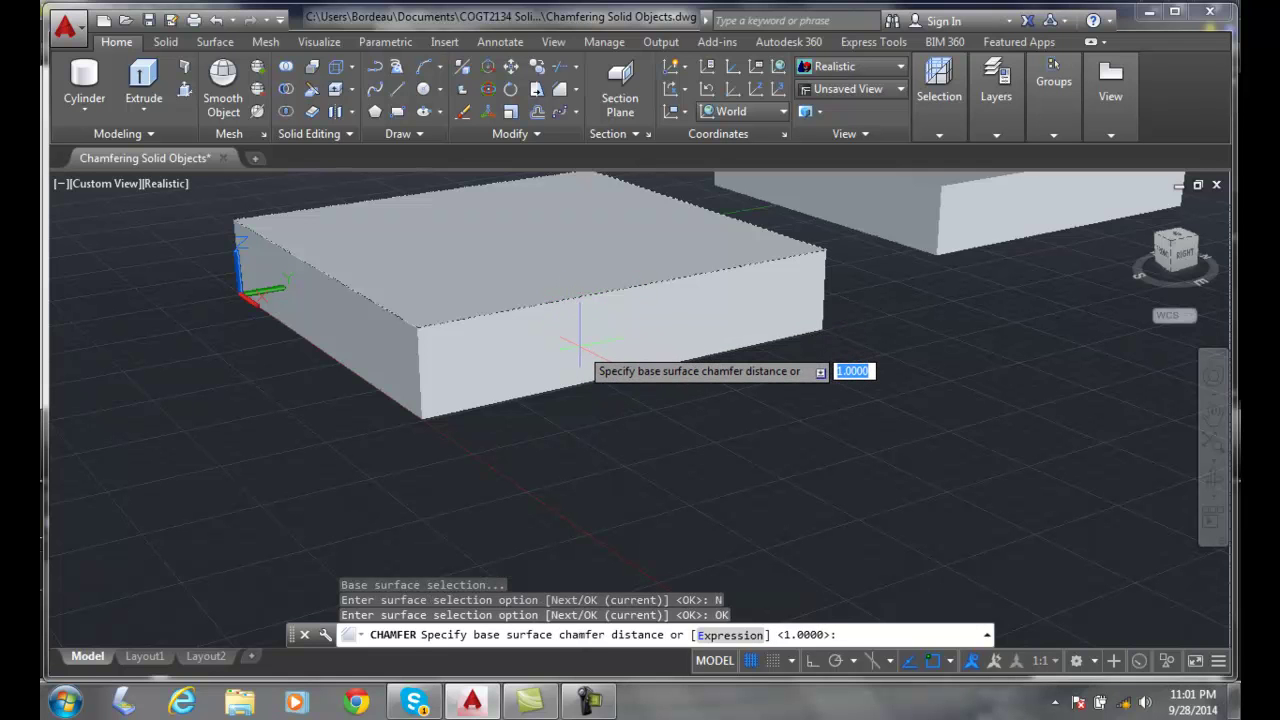
Chamfer the near slab's top front edge at 1 on both base and other surfaces.
text(1)
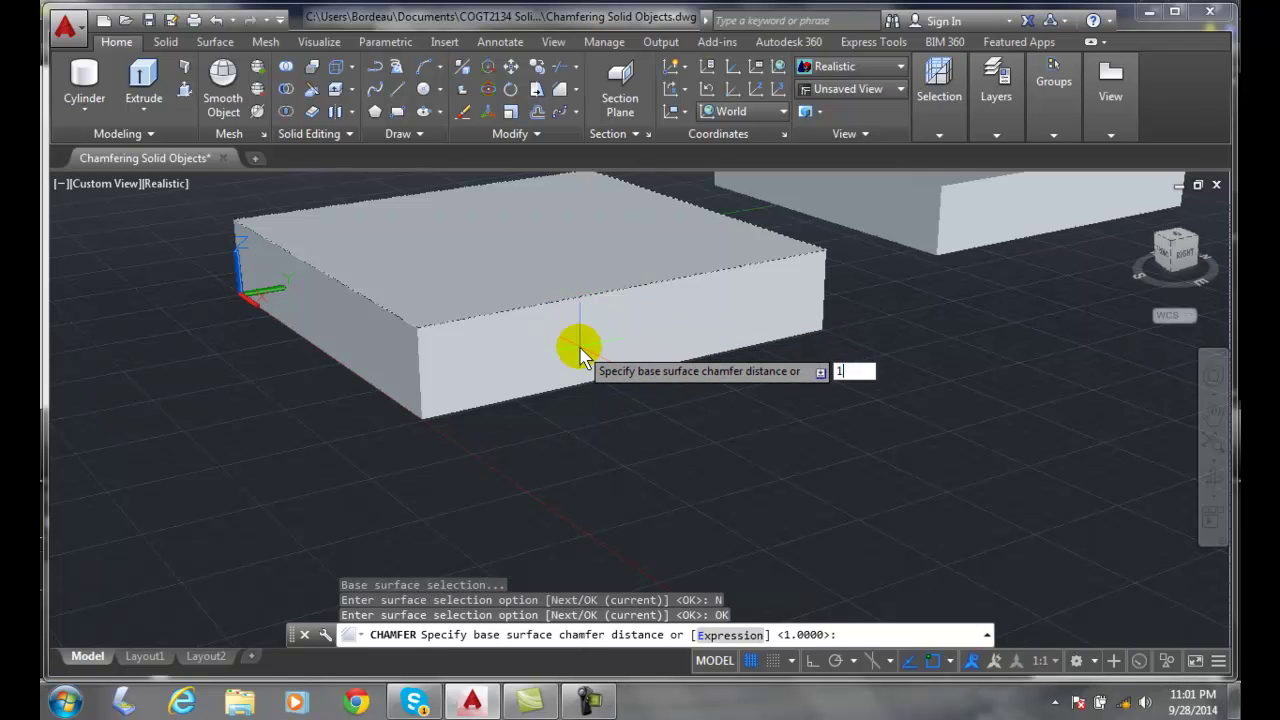
key(Return)
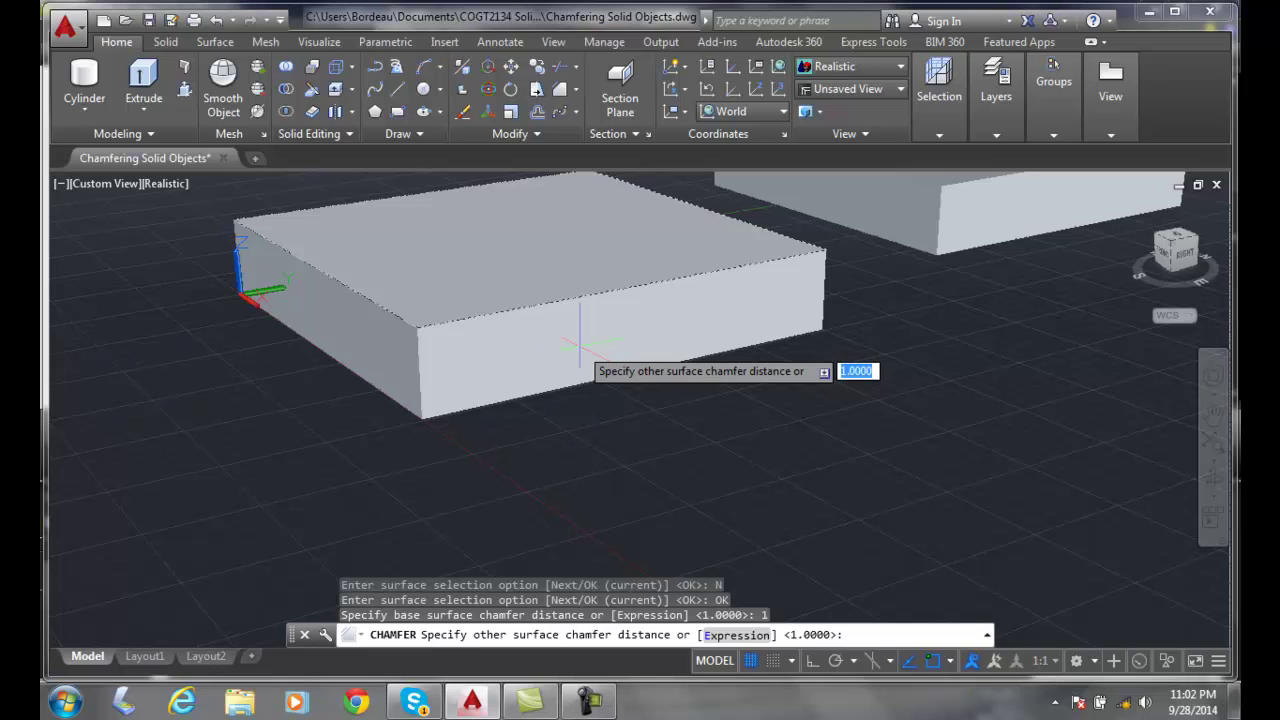
key(Return)
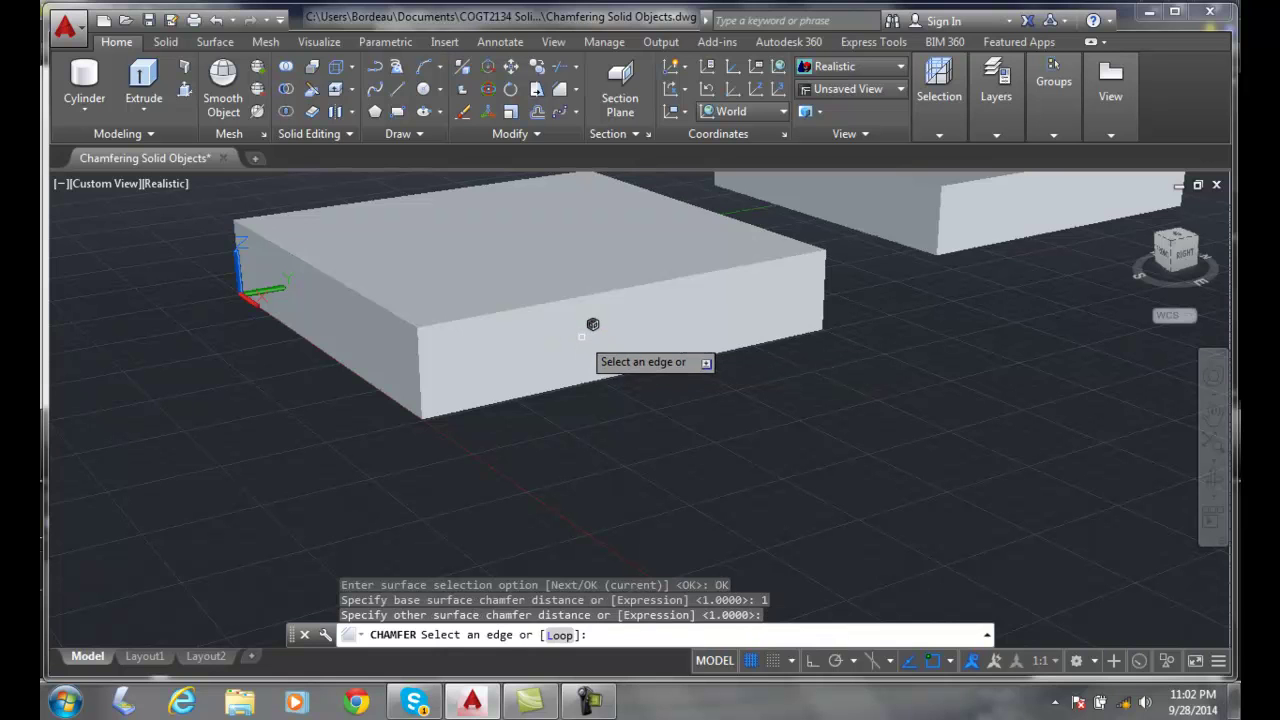
click(602, 292)
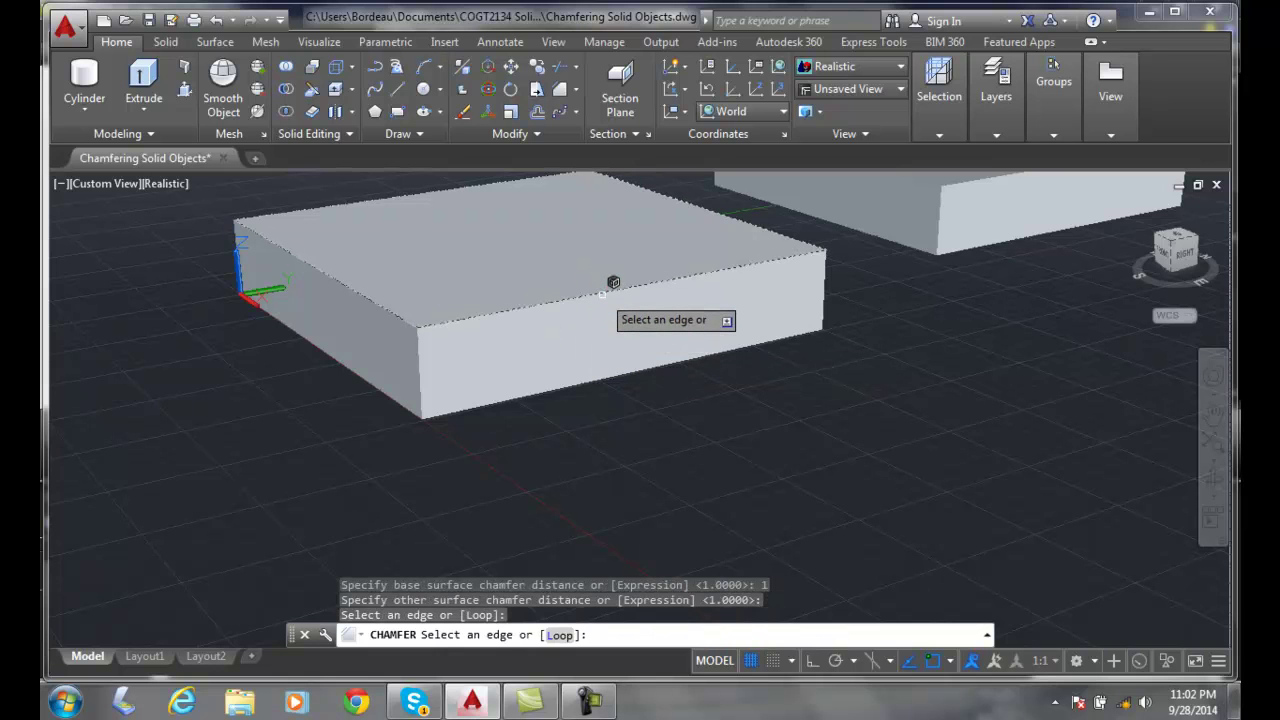
key(Return)
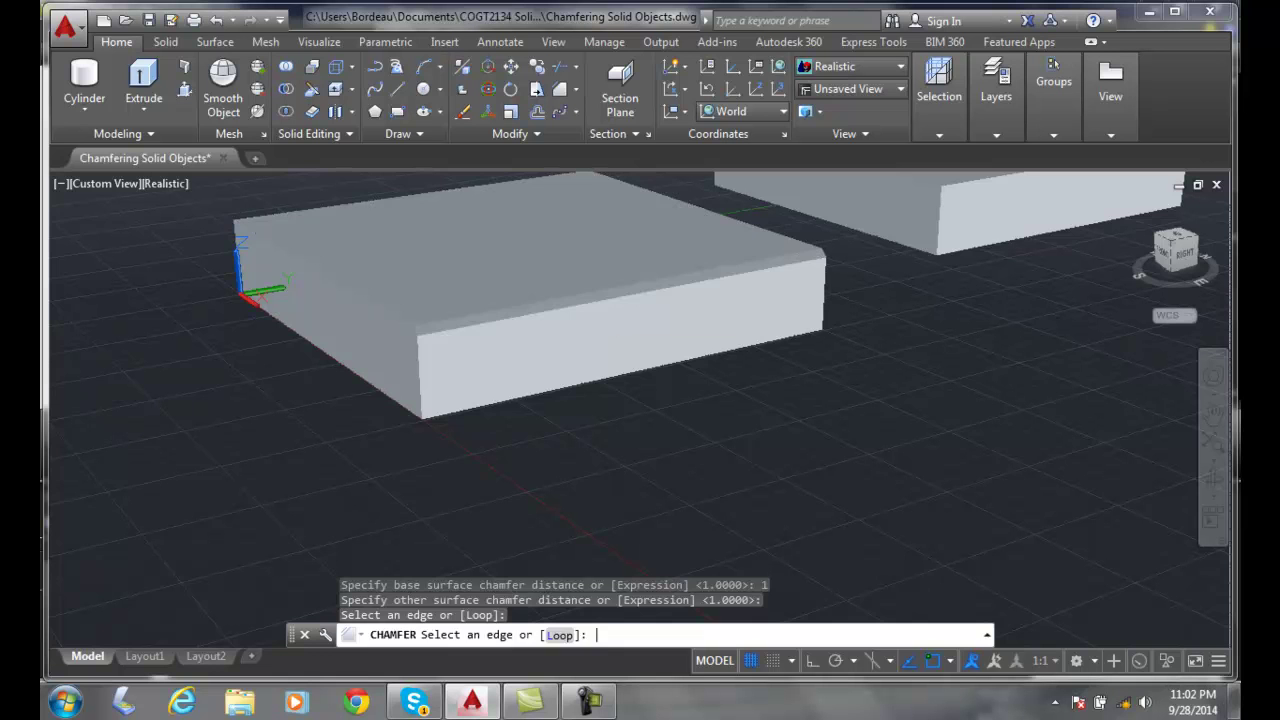
Orbit to view the chamfered box from above, then turn toward the middle plate.
scroll(477, 363, up, 4)
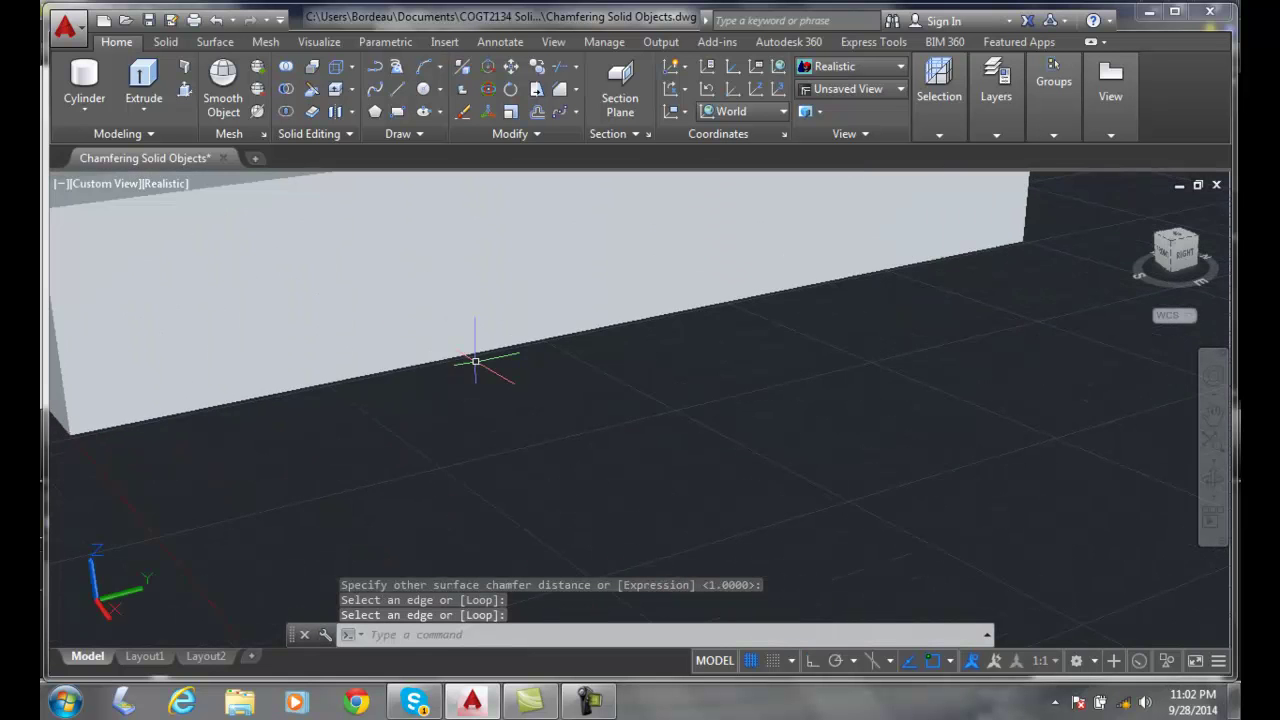
scroll(423, 303, down, 2)
shift+middle_drag(423, 303, 427, 365)
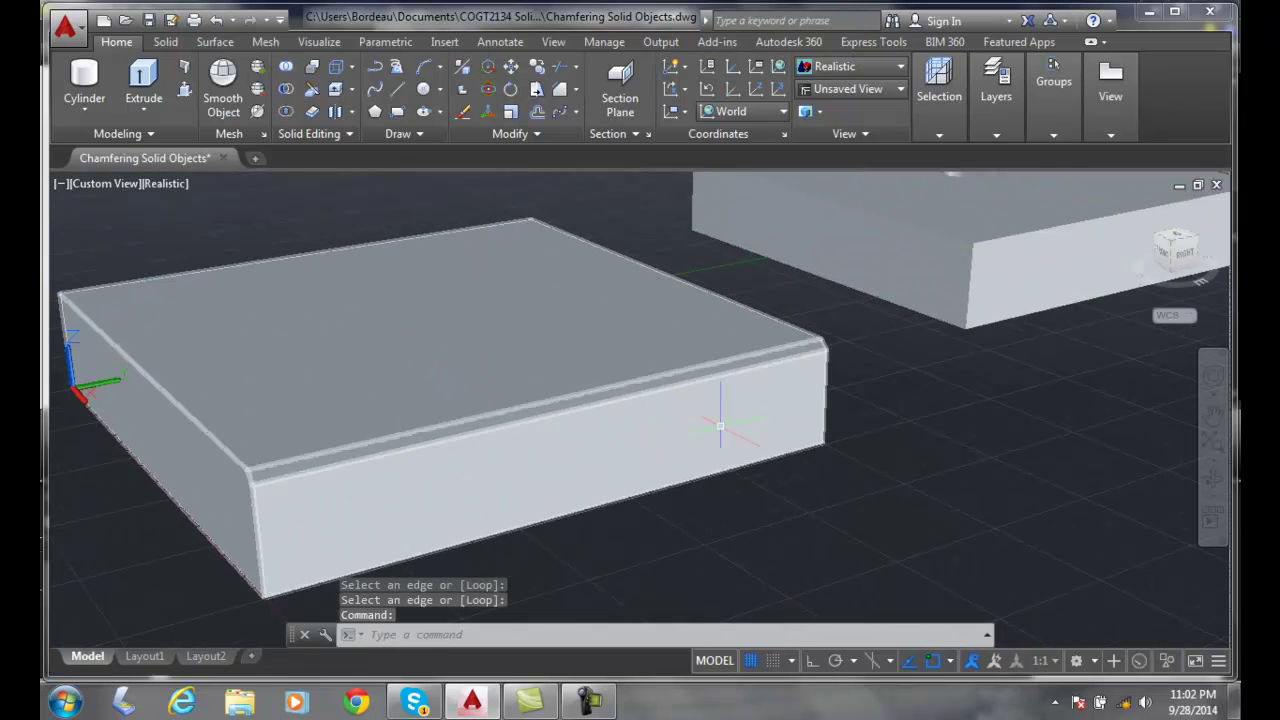
scroll(904, 386, down, 3)
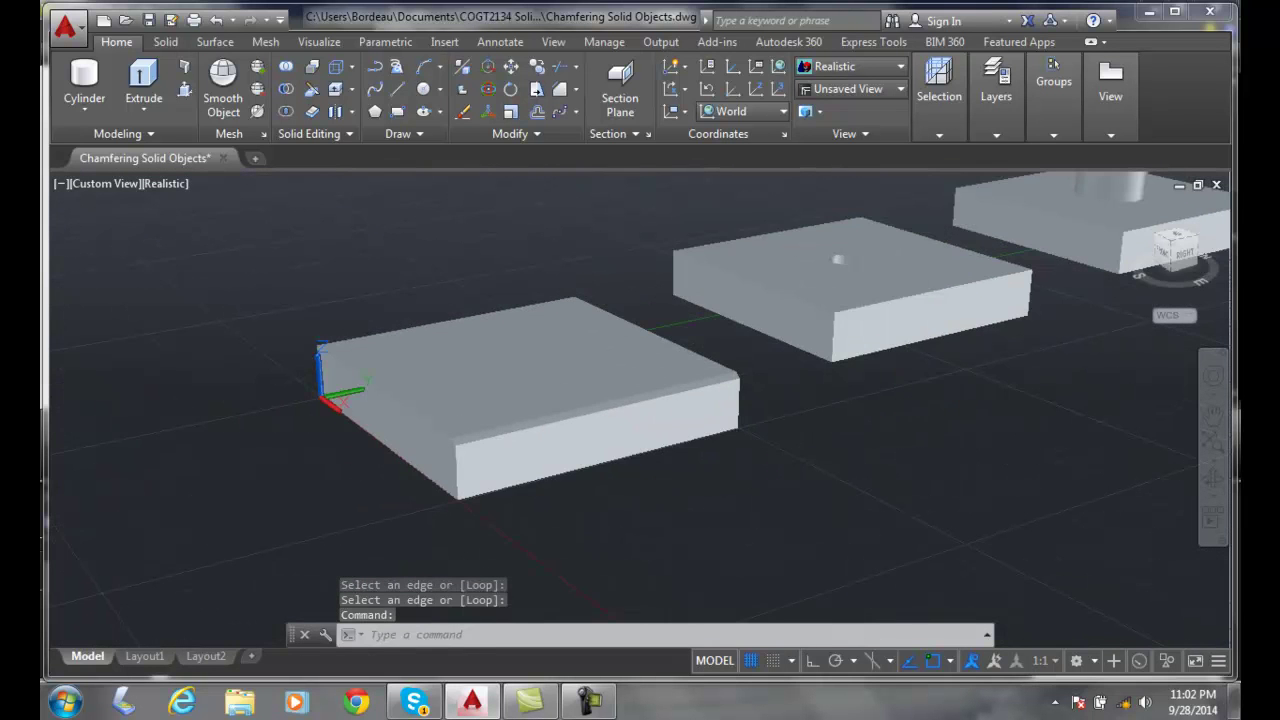
shift+middle_drag(920, 380, 614, 484)
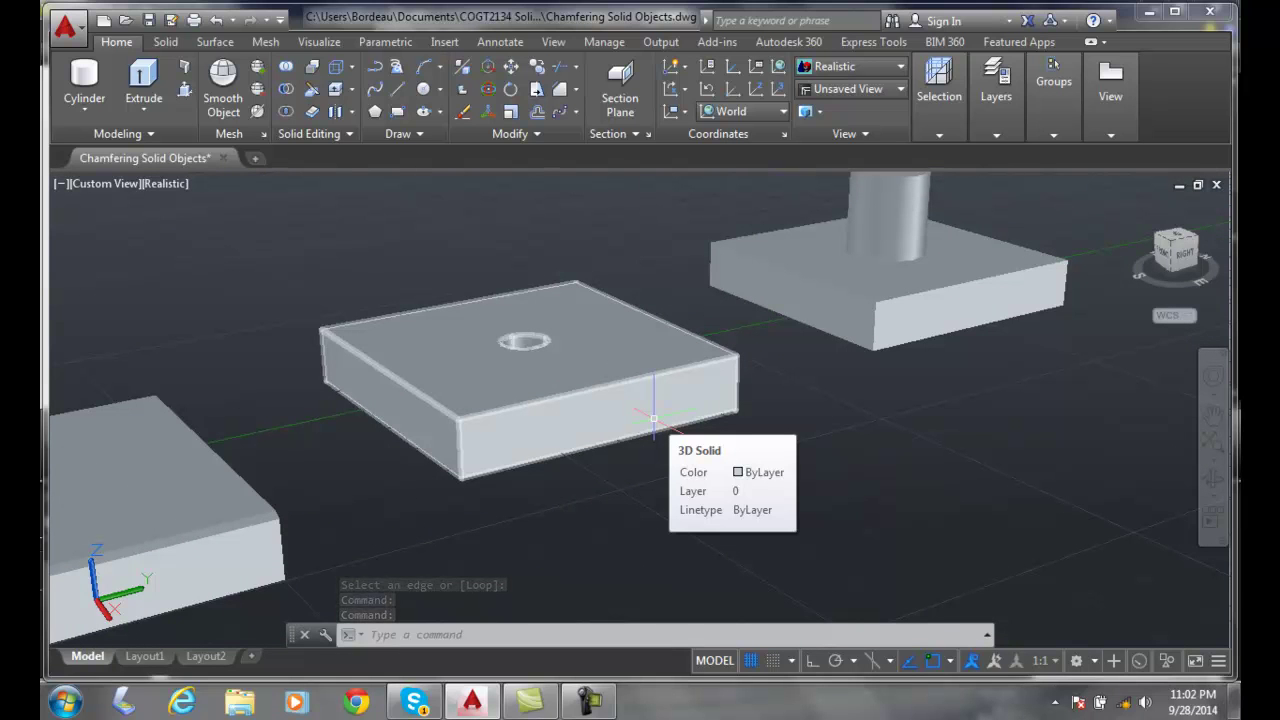
Start CHAMFEREDGE from the Solid tab's Fillet Edge dropdown.
click(166, 42)
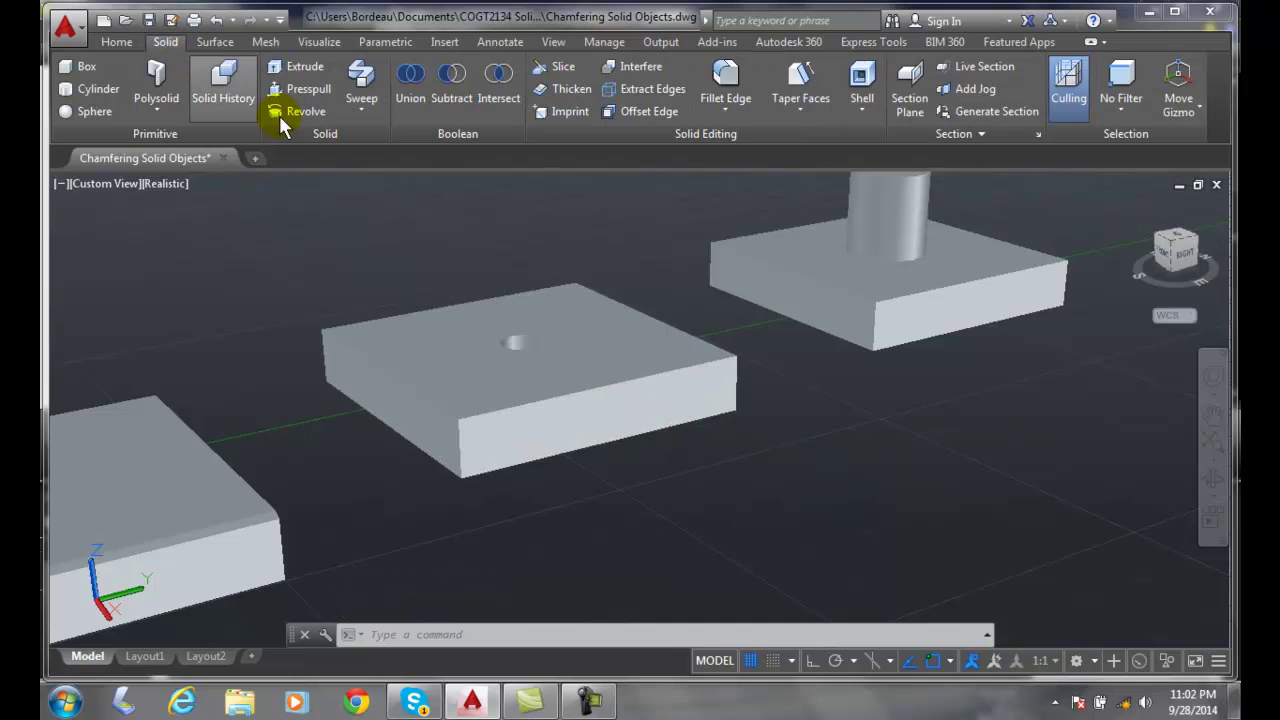
click(729, 115)
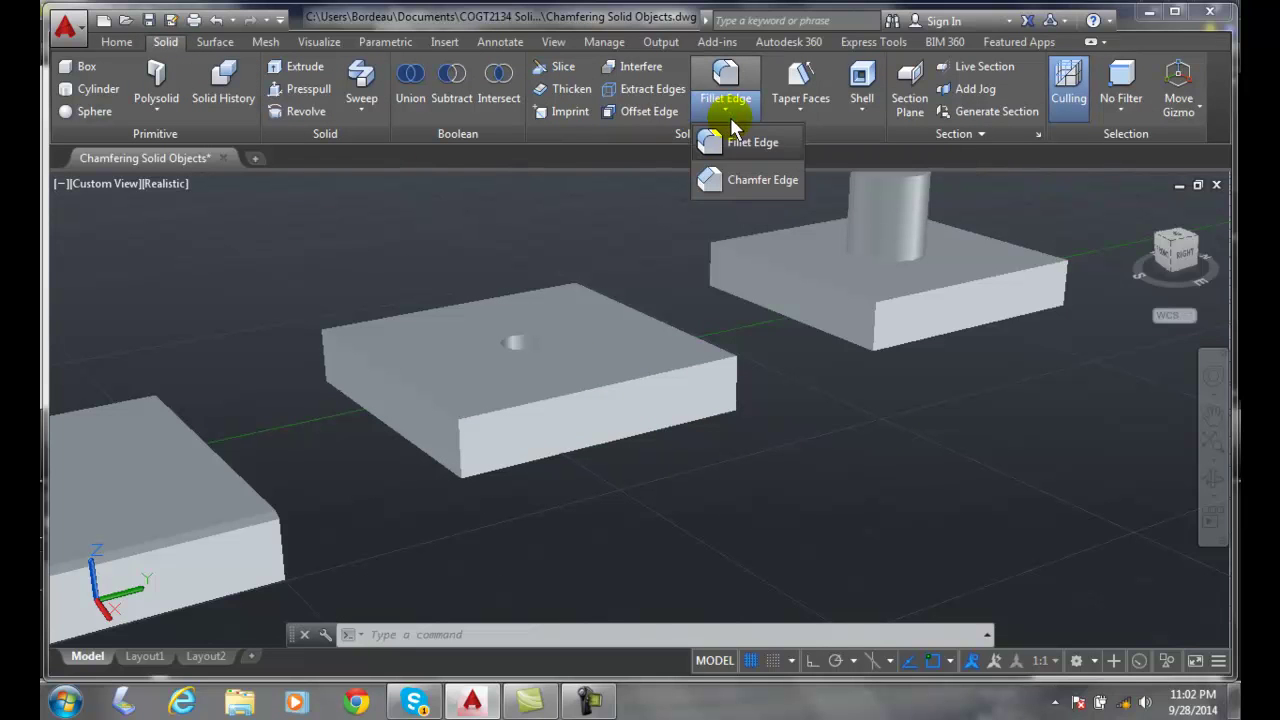
click(739, 181)
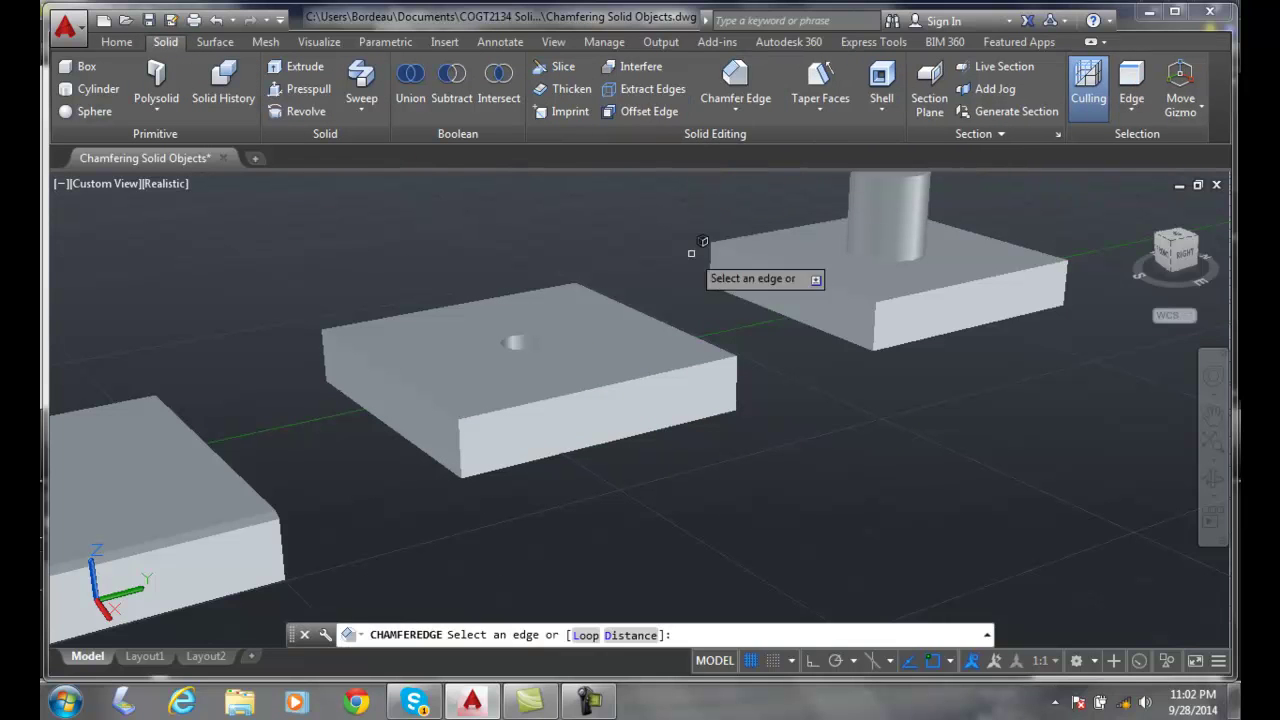
Select two top edges of the middle plate and choose the Distance option.
click(598, 376)
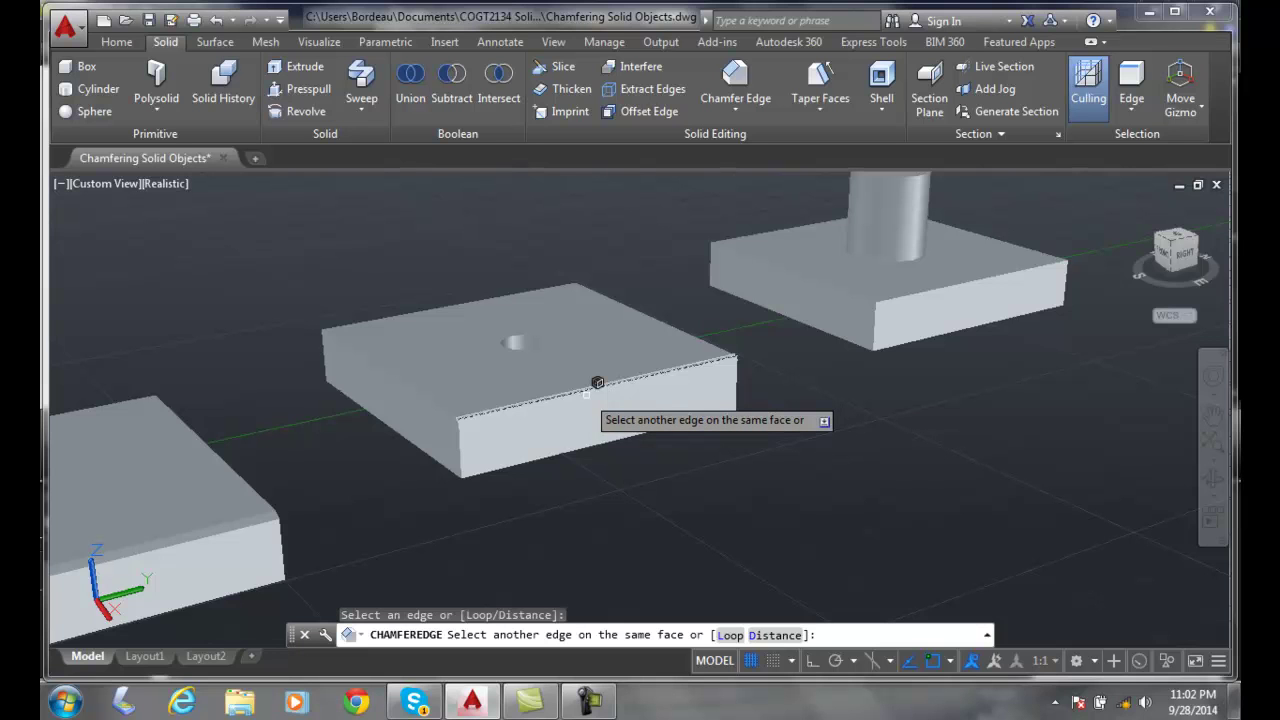
click(588, 396)
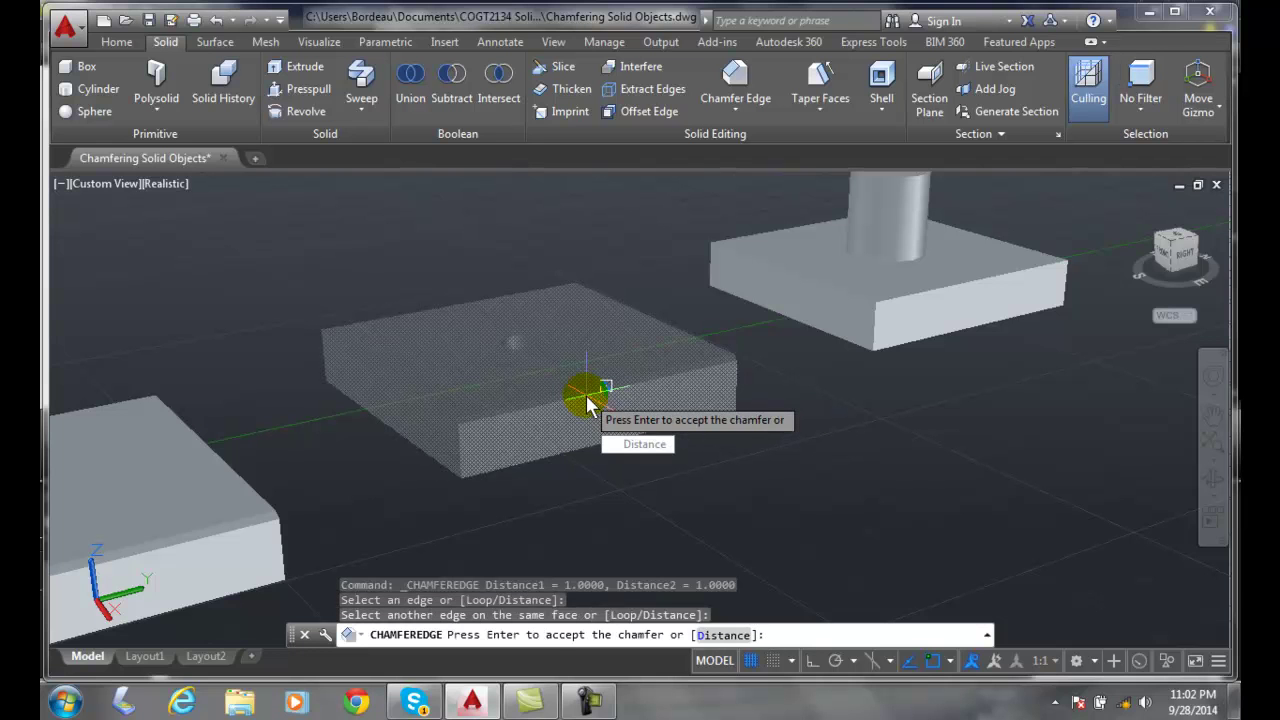
click(640, 446)
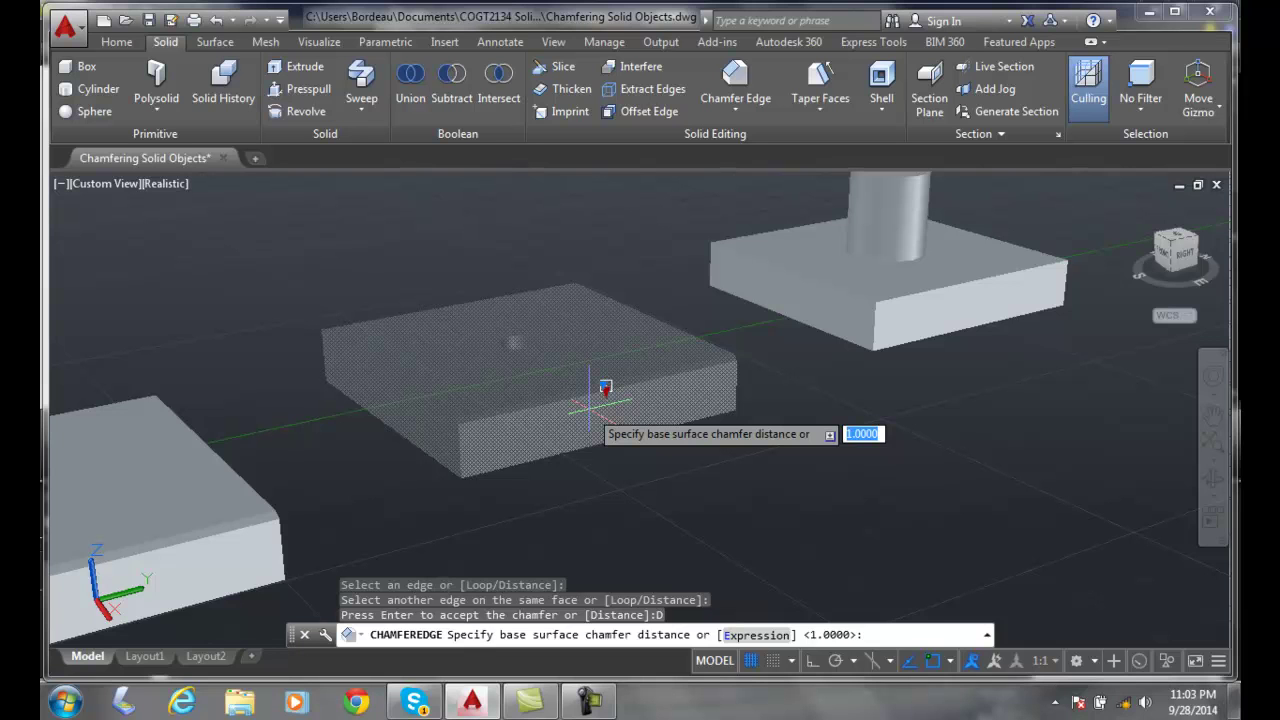
Apply 0.5 base and 0.5 other surface chamfers to the plate's top edges.
text(.5)
key(Return)
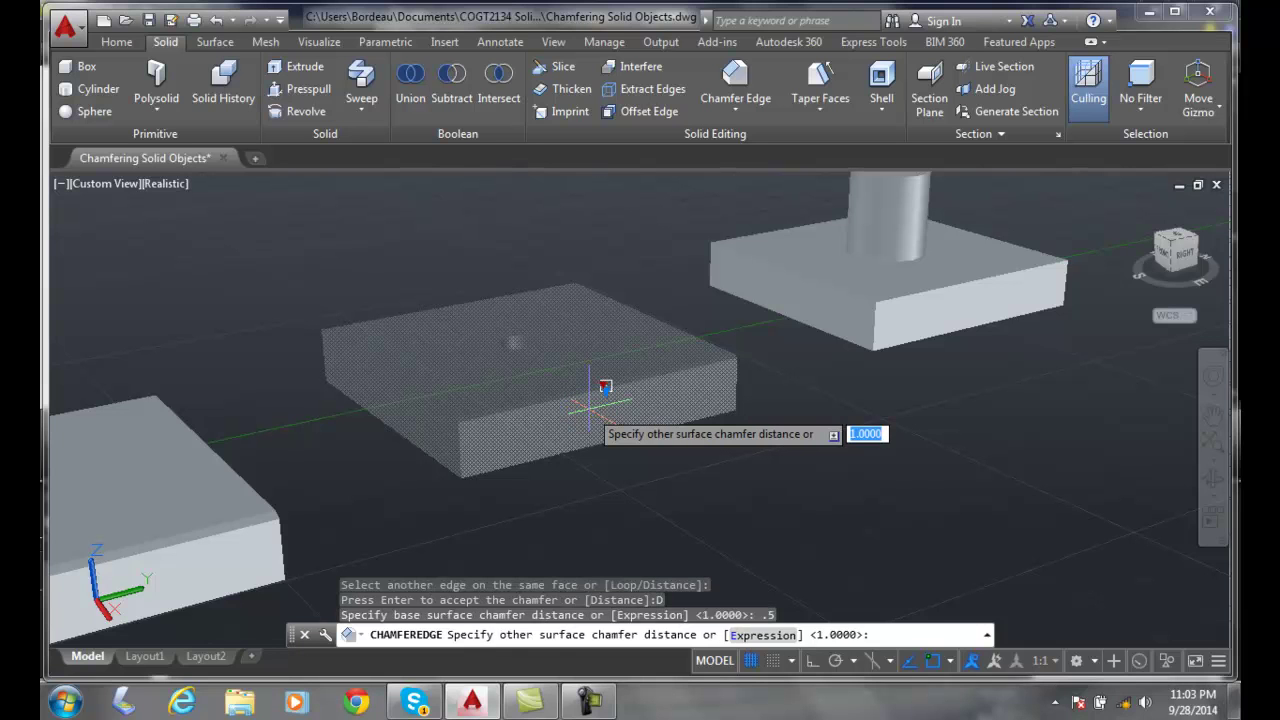
text(.5)
key(Return)
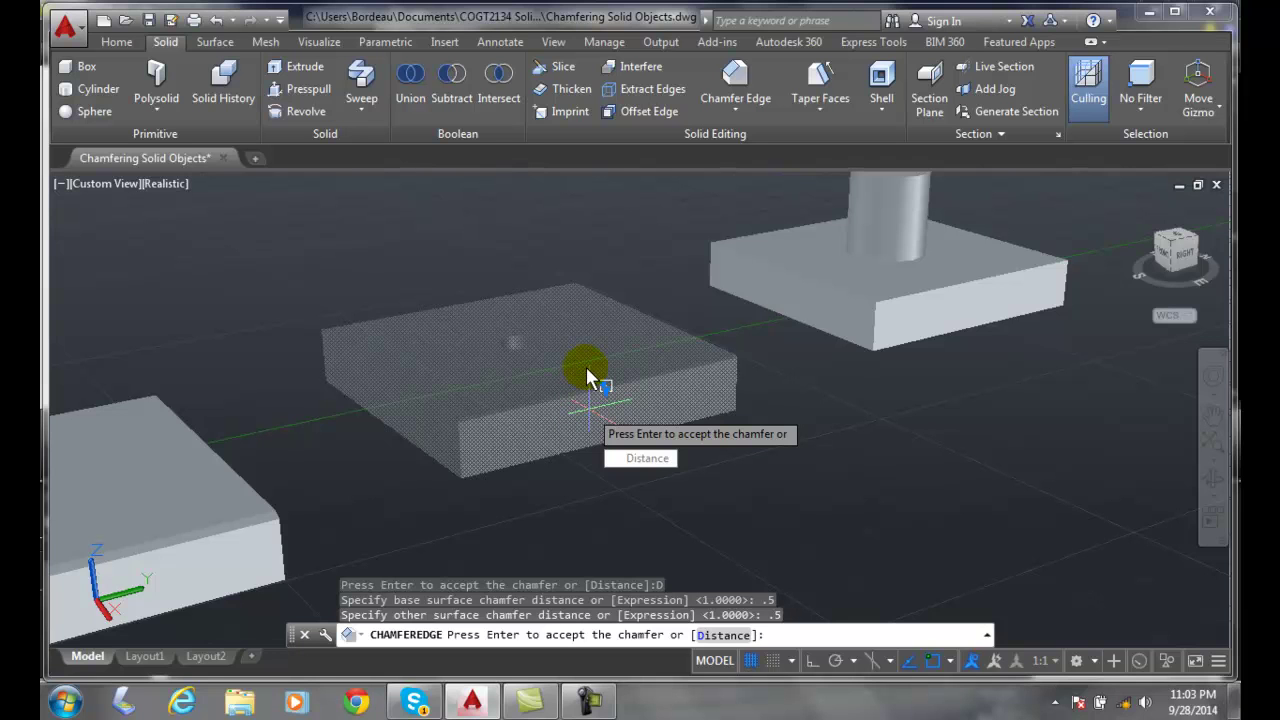
key(Return)
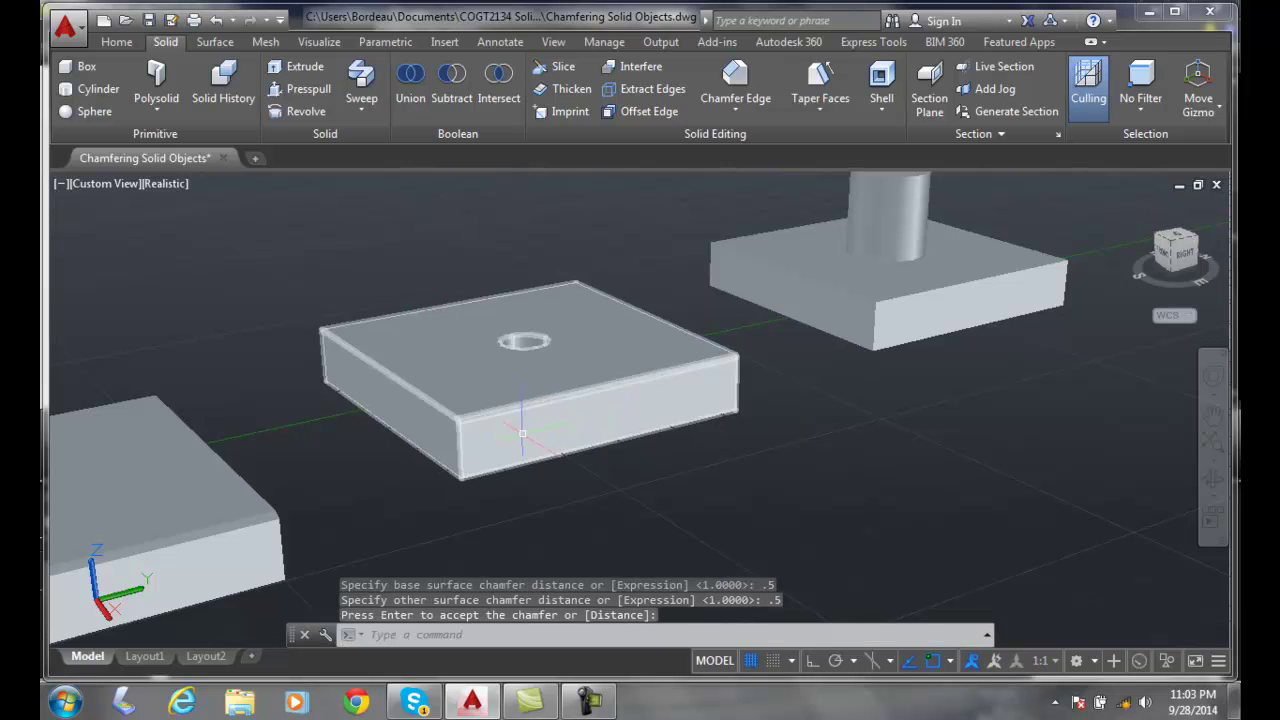
scroll(522, 433, up, 3)
scroll(522, 433, up, 1)
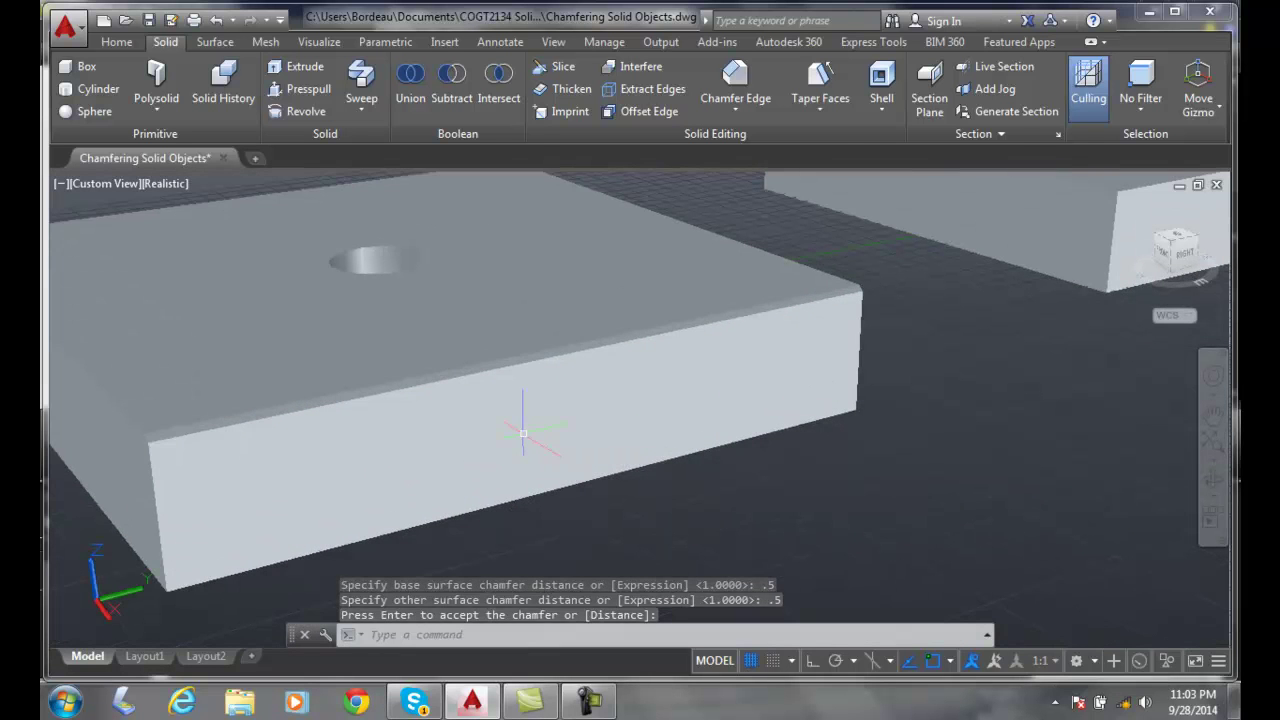
scroll(683, 390, down, 1)
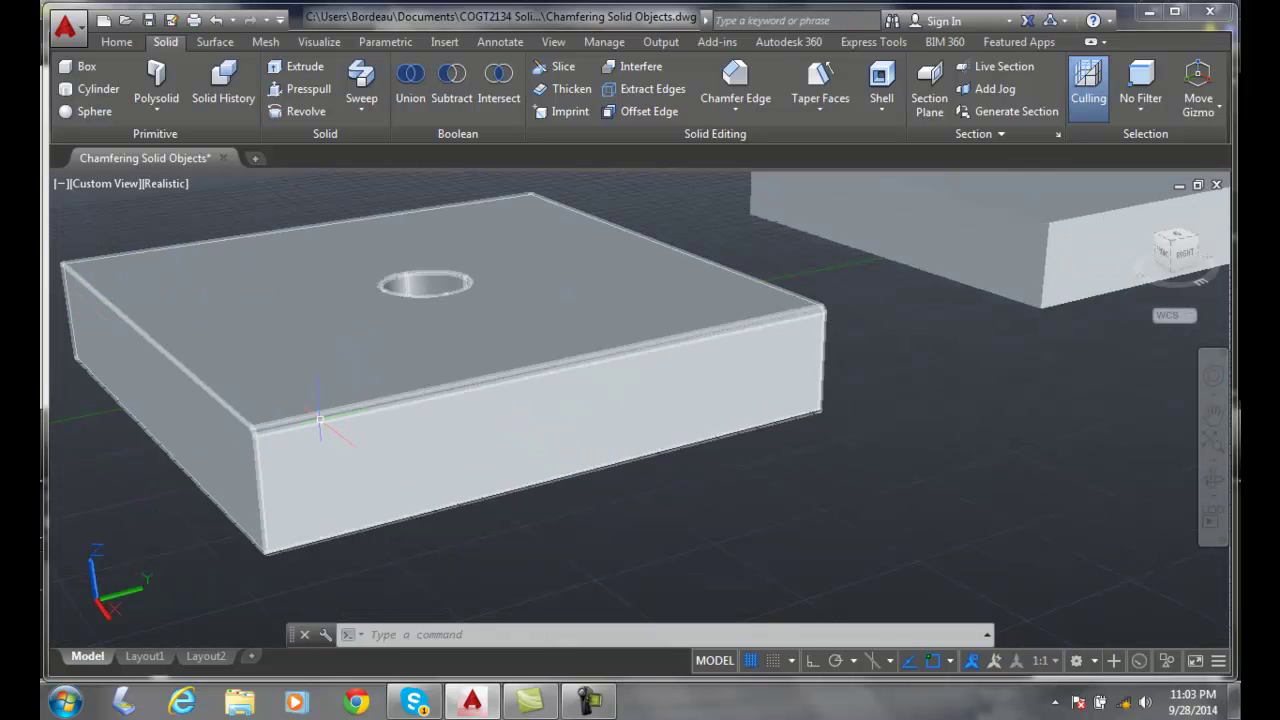
scroll(320, 420, up, 3)
middle_drag(280, 400, 505, 432)
scroll(502, 430, up, 3)
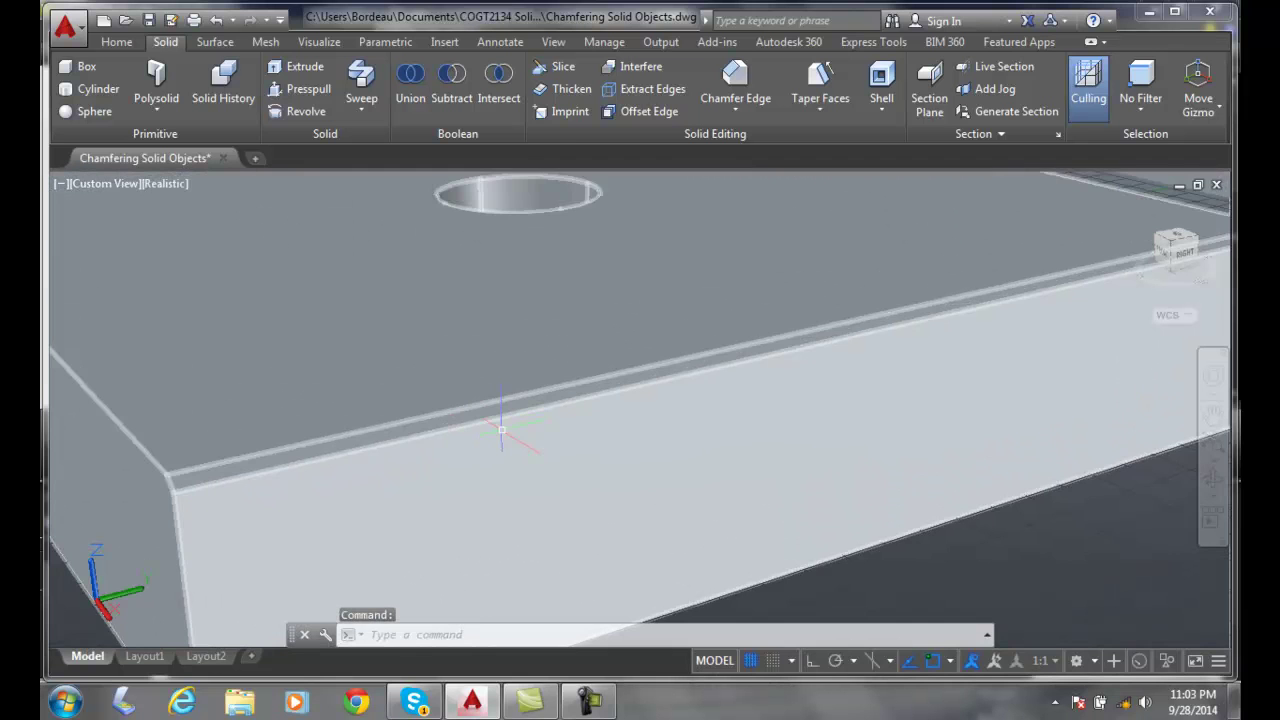
scroll(500, 431, up, 2)
scroll(497, 432, down, 2)
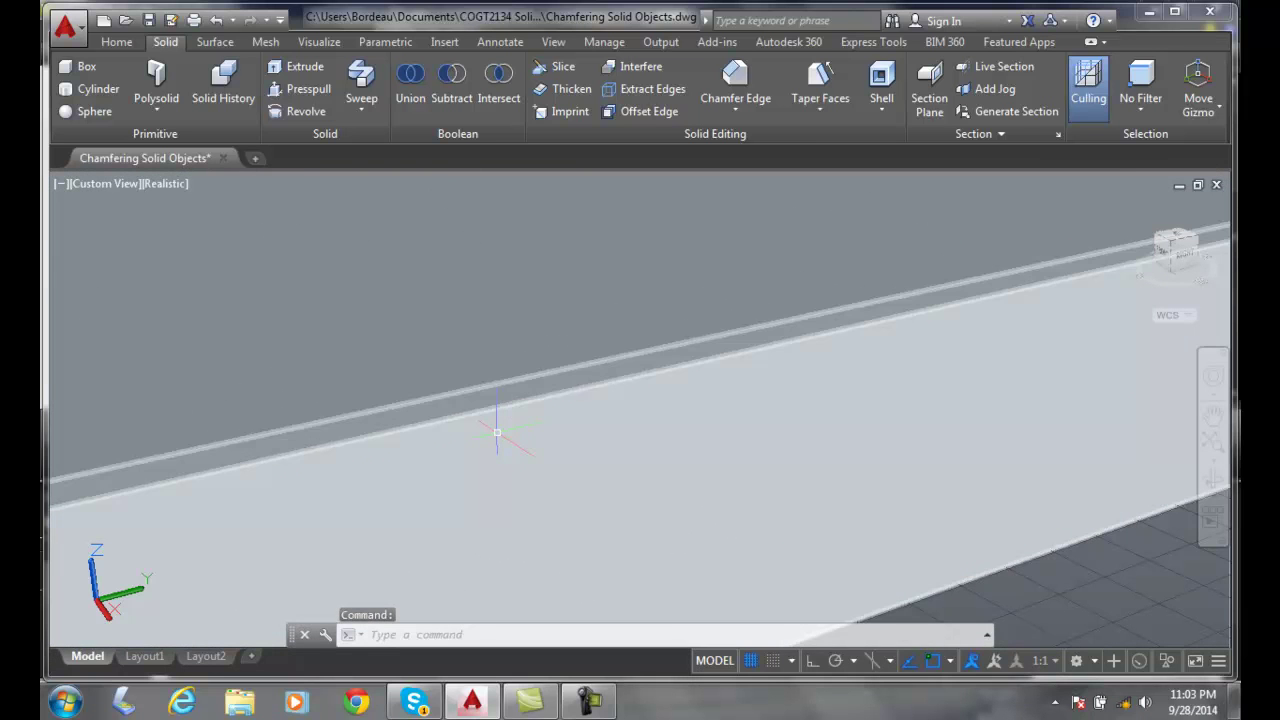
scroll(496, 436, down, 1)
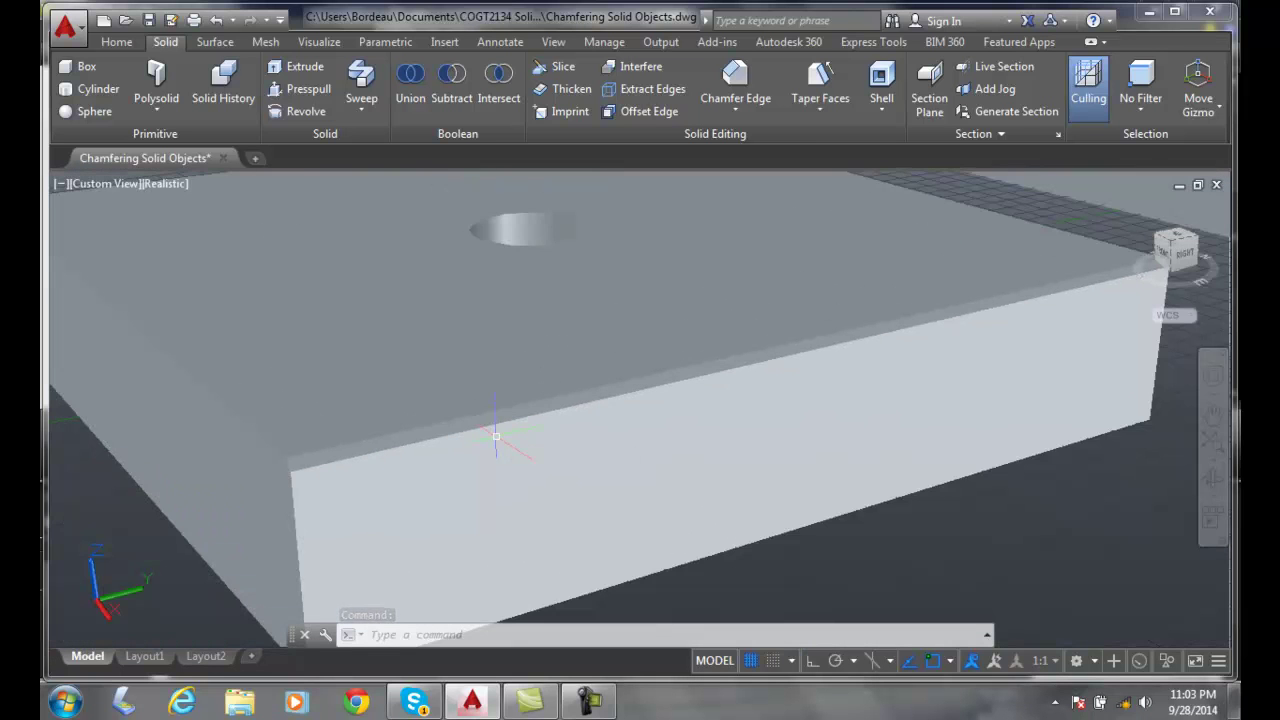
scroll(496, 436, down, 2)
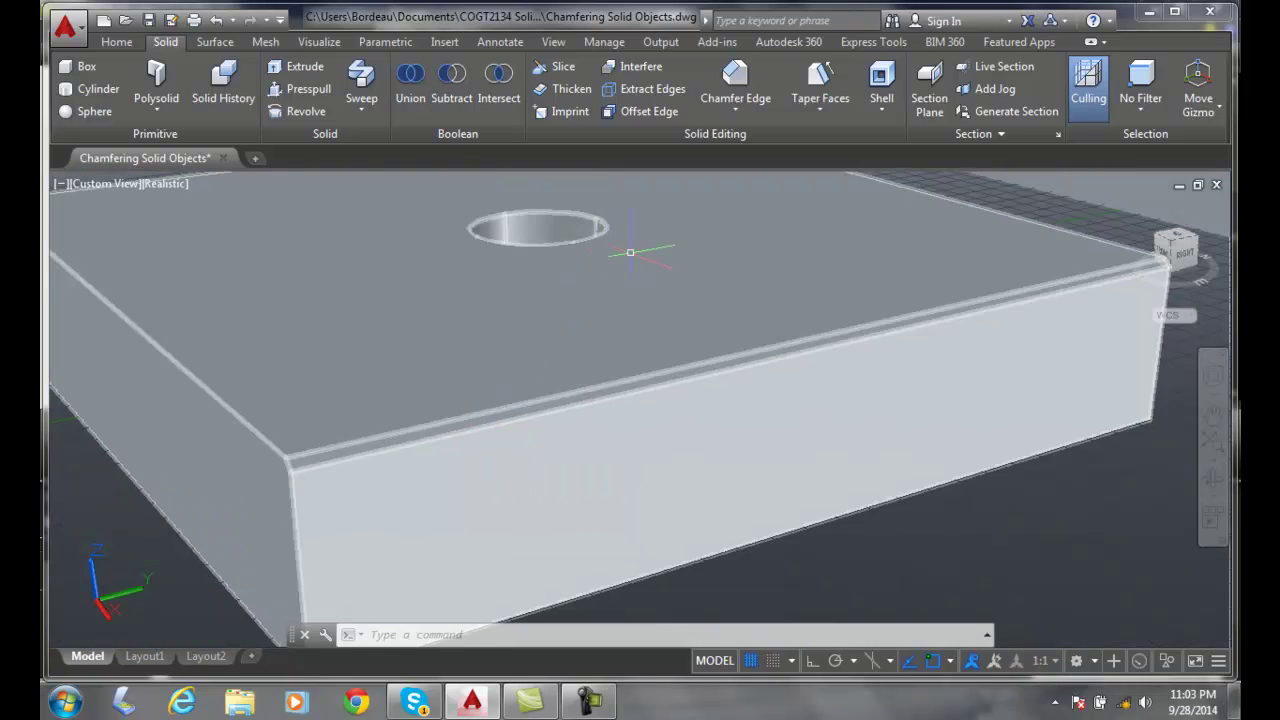
Chamfer the hole's top rim with the default 1 by 1 distances as a countersink.
click(735, 75)
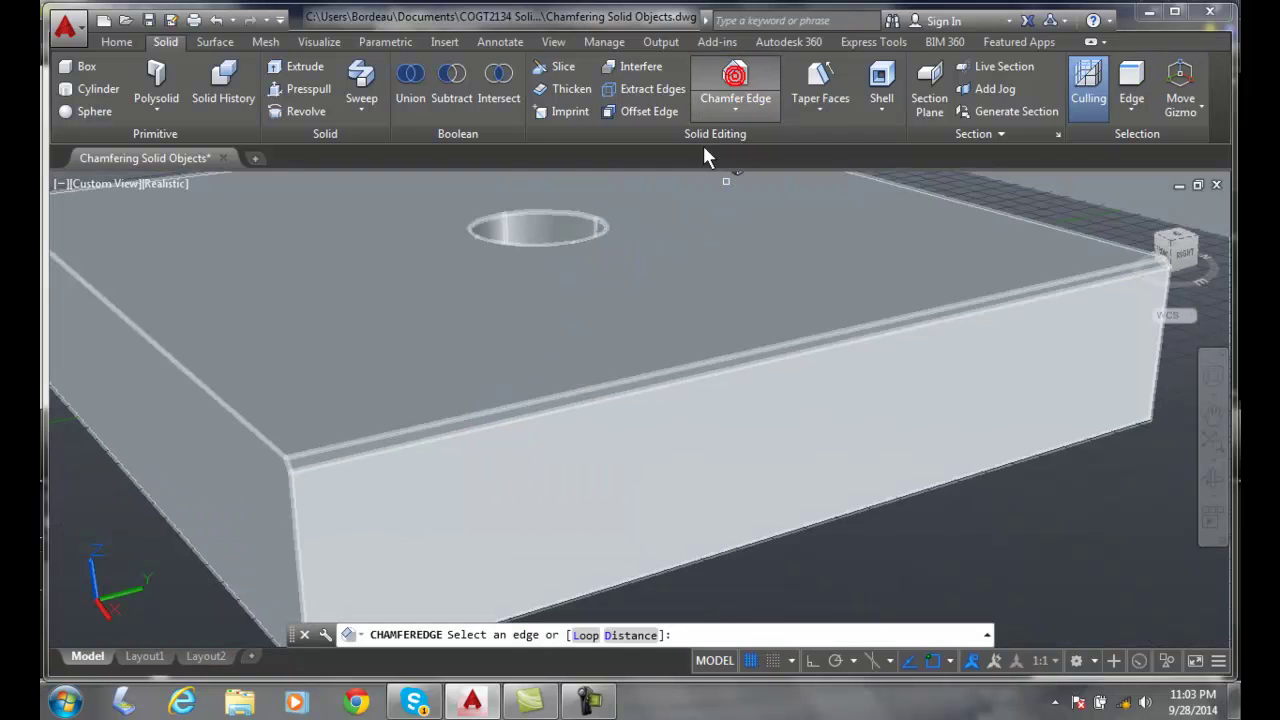
click(568, 243)
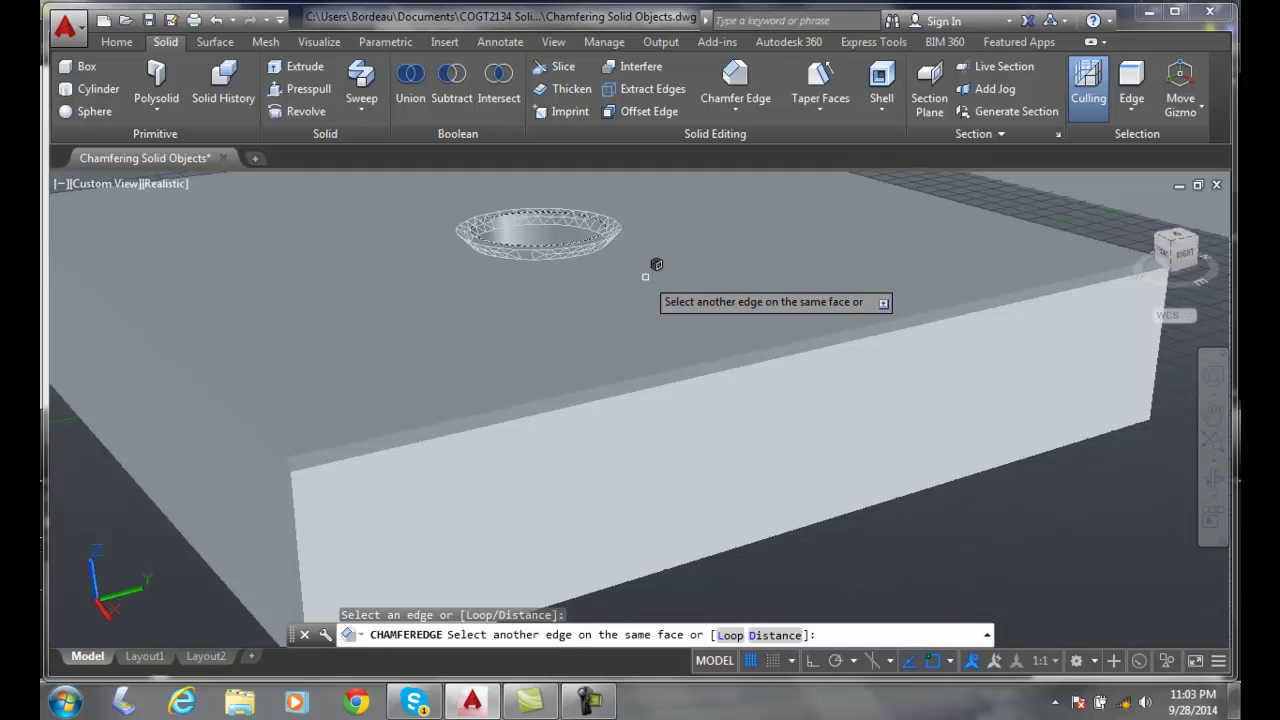
key(Return)
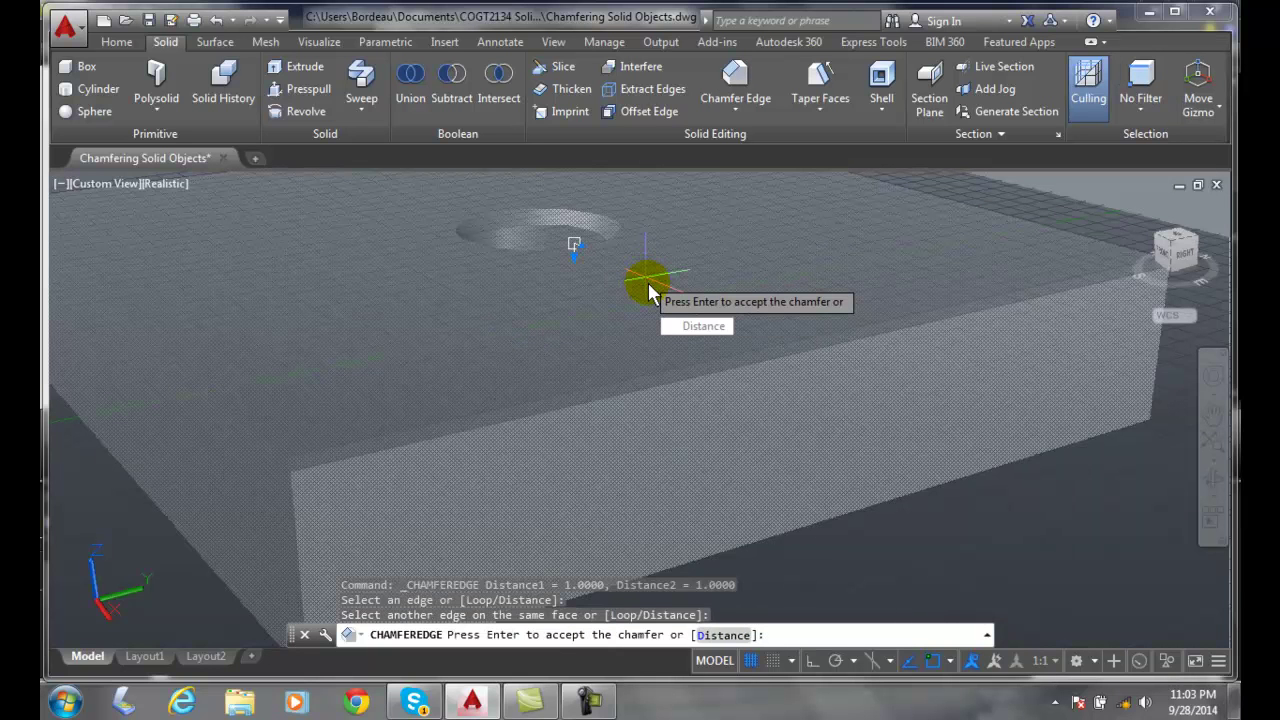
key(Return)
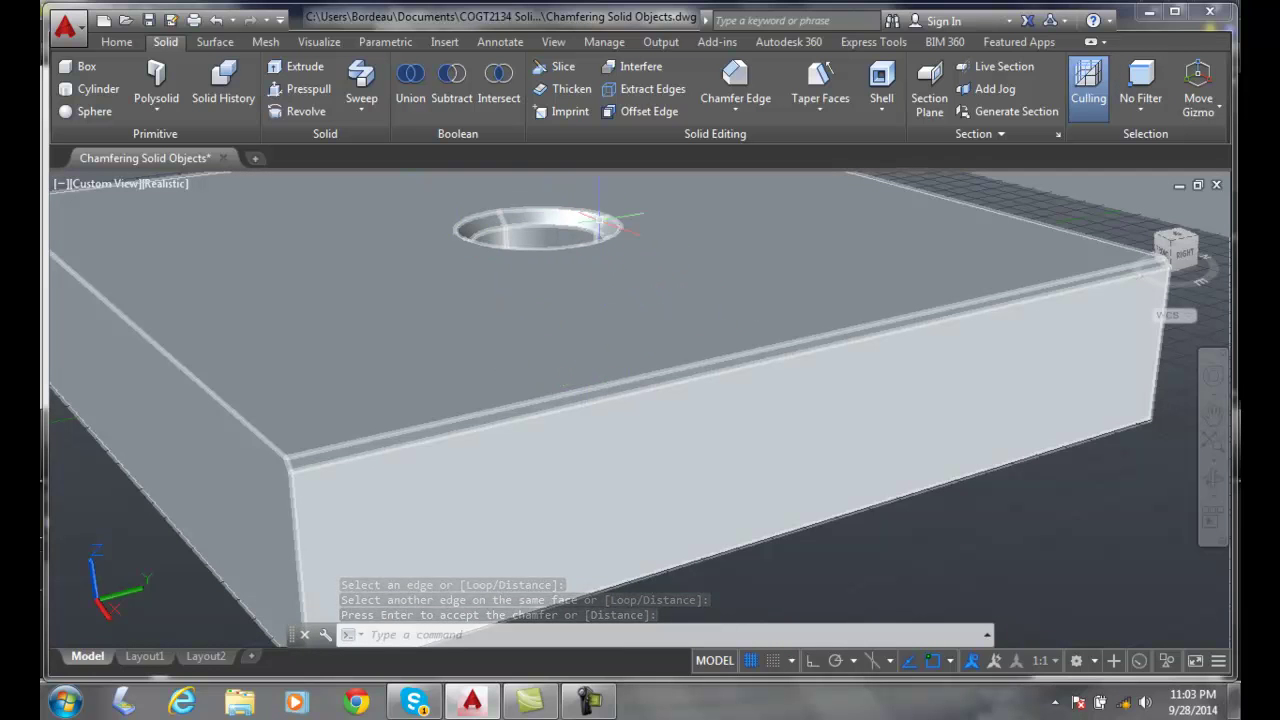
Zoom out and pan to the cylinder on its base plate, then select that solid.
scroll(663, 300, down, 5)
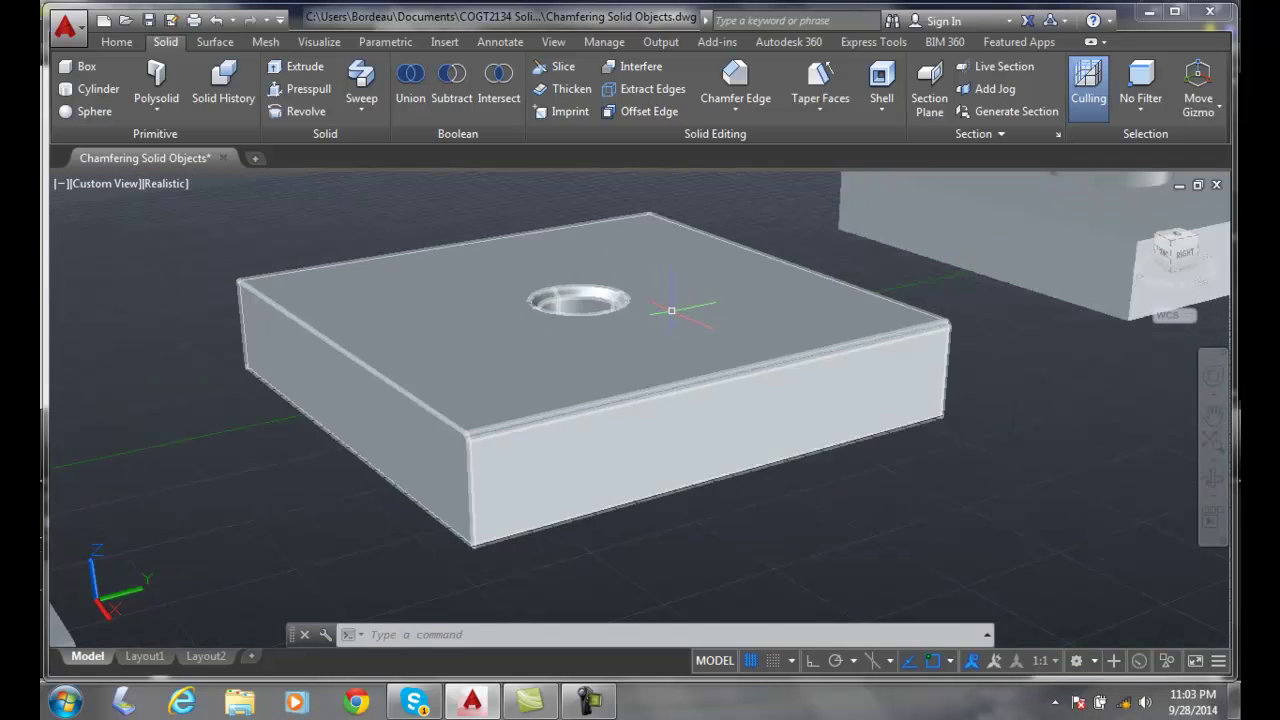
scroll(640, 400, down, 4)
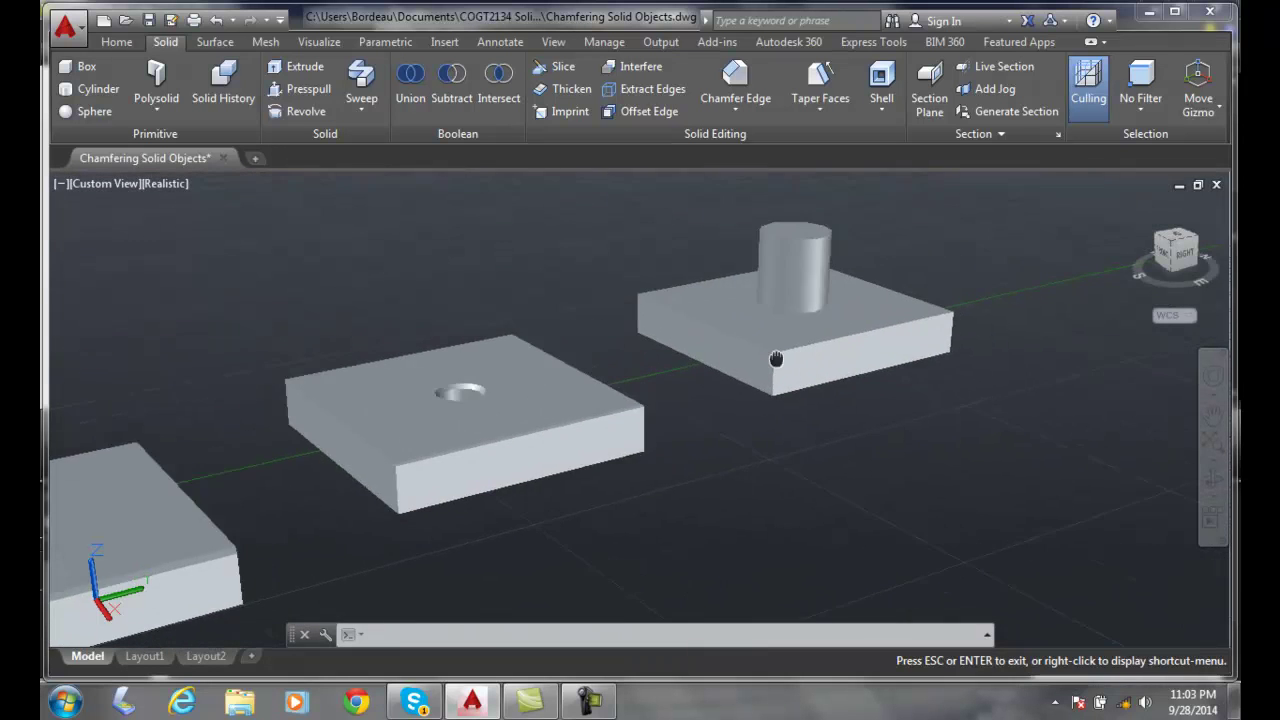
drag(776, 359, 596, 350)
key(Escape)
scroll(612, 390, up, 2)
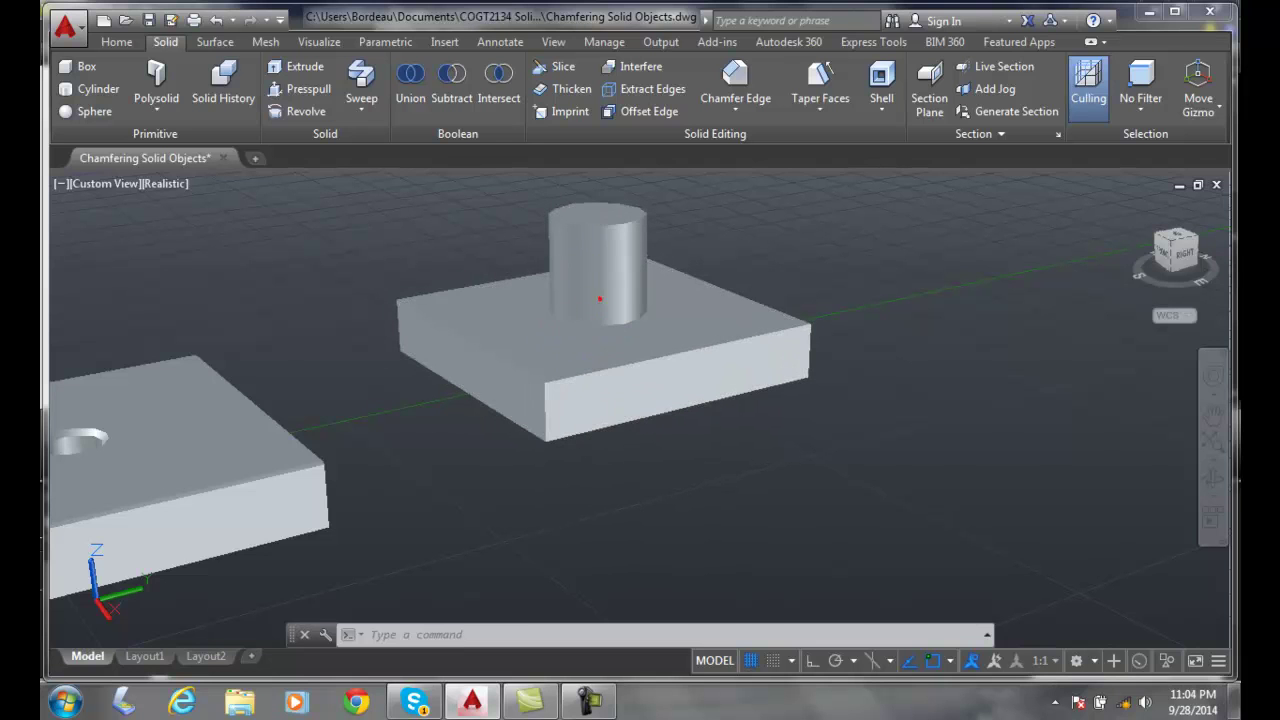
click(599, 296)
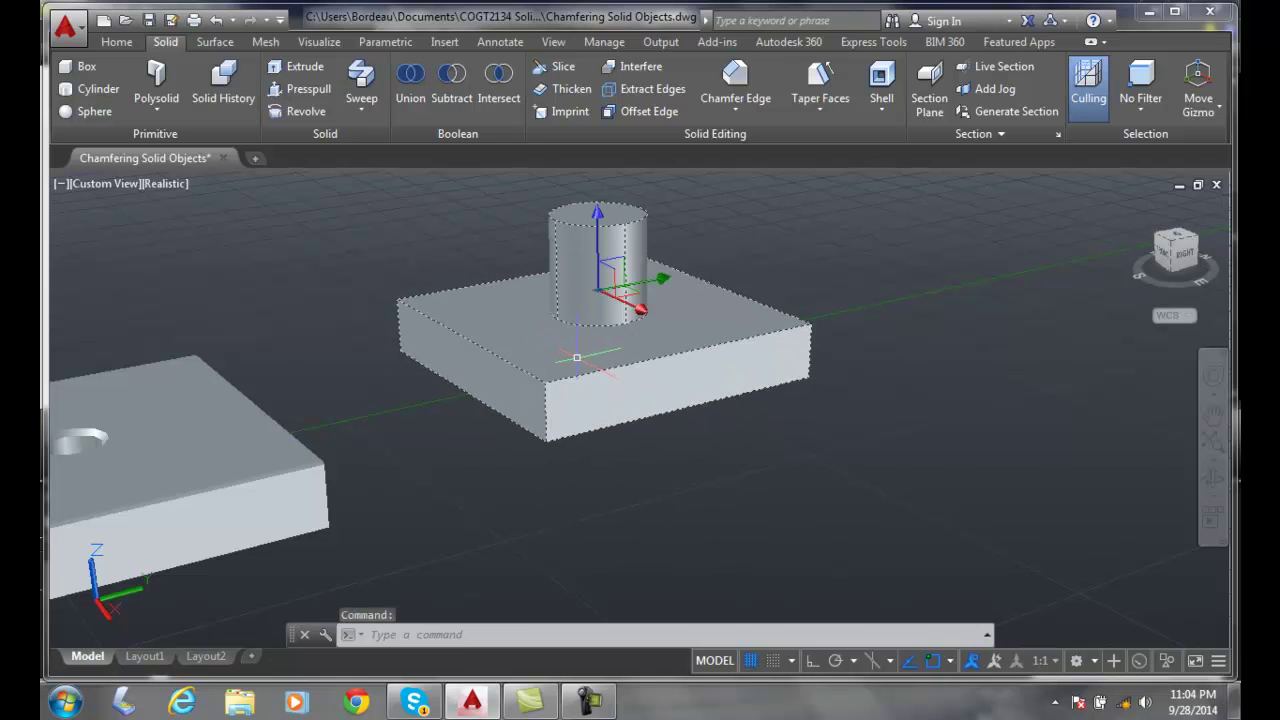
LIST the cylinder block as a 3DSOLID with bounding box Z 0 to 32.2988.
key(Escape)
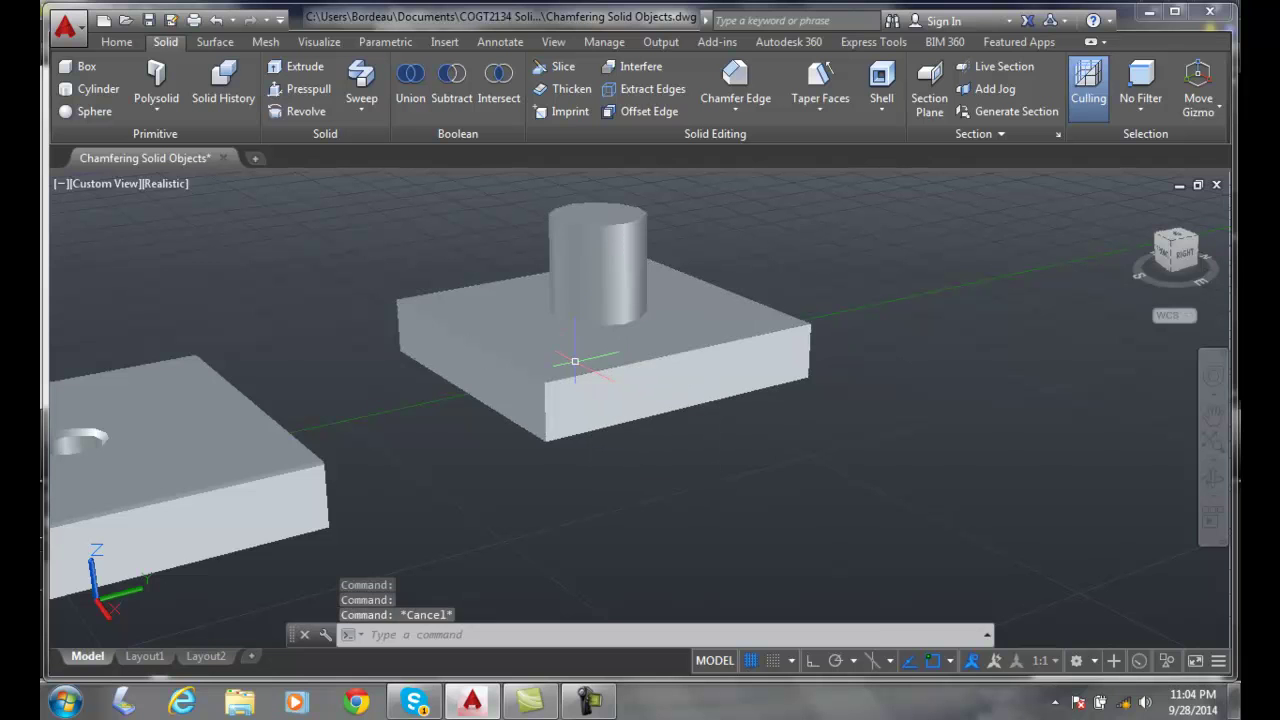
text(LIST)
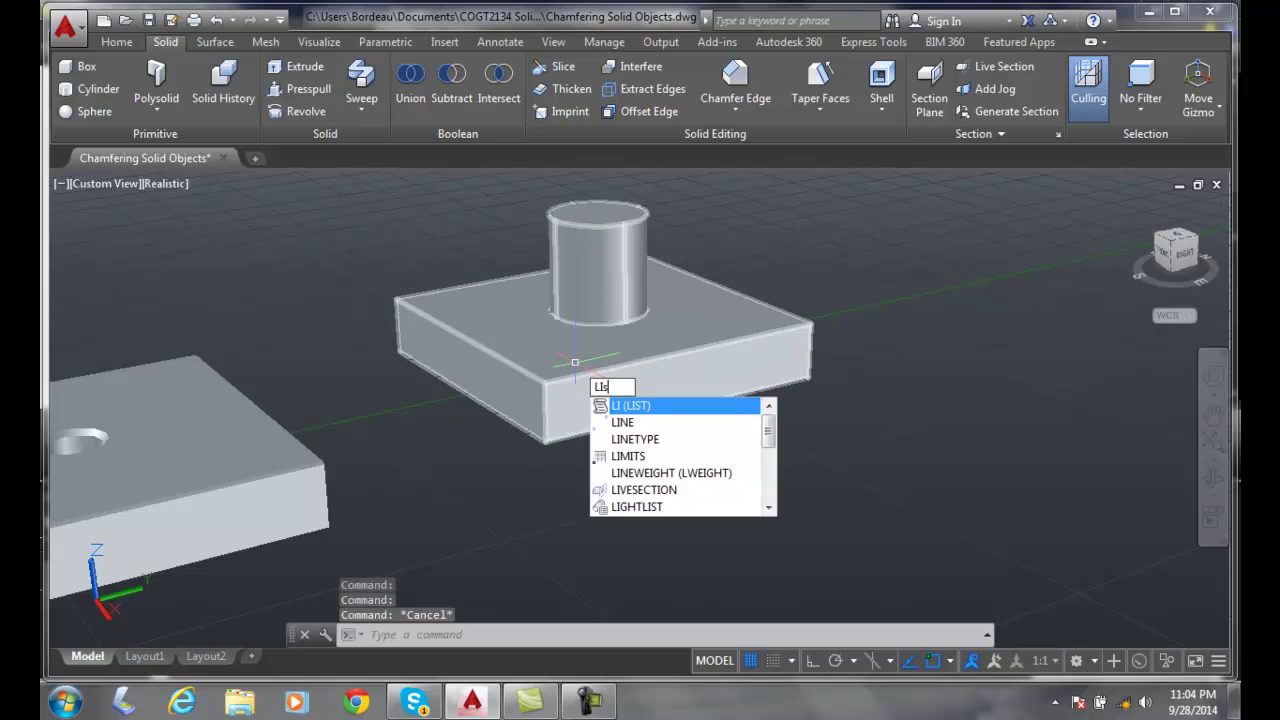
key(Return)
click(600, 356)
key(Return)
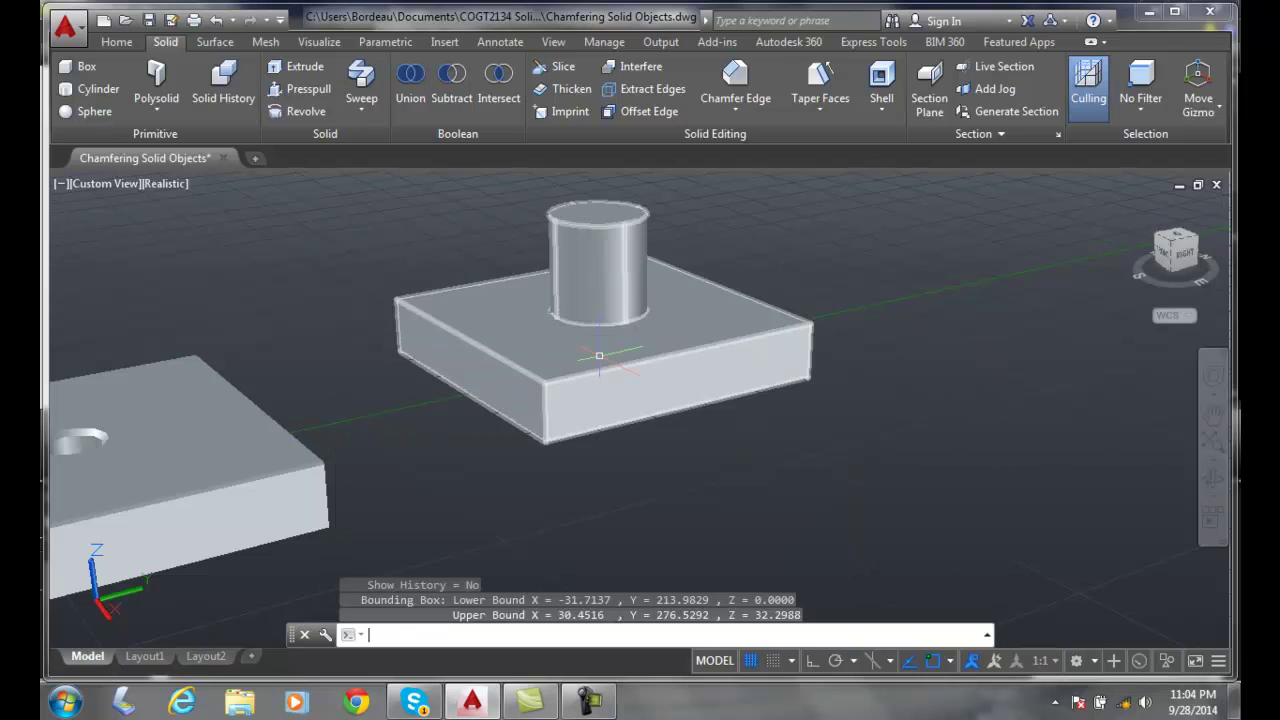
key(Escape)
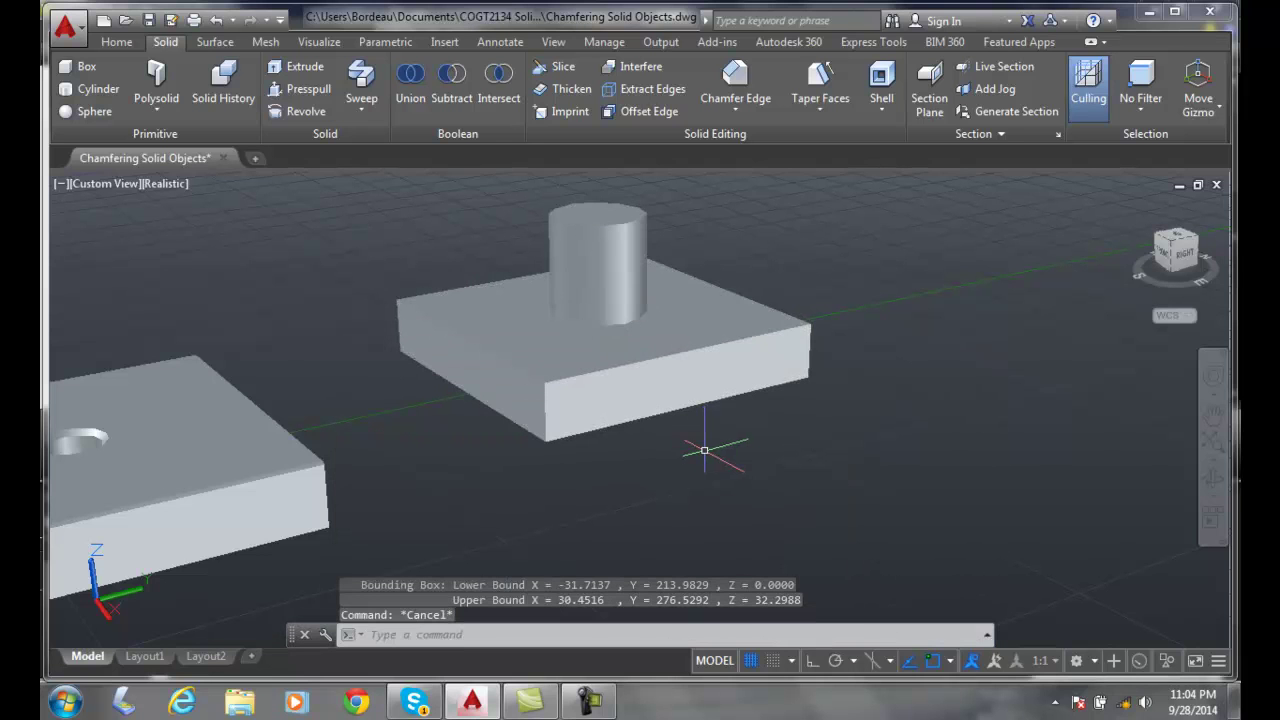
Start Chamfer Edge on the cylinder's bottom edge at the base plate, choosing the Distance option.
click(738, 88)
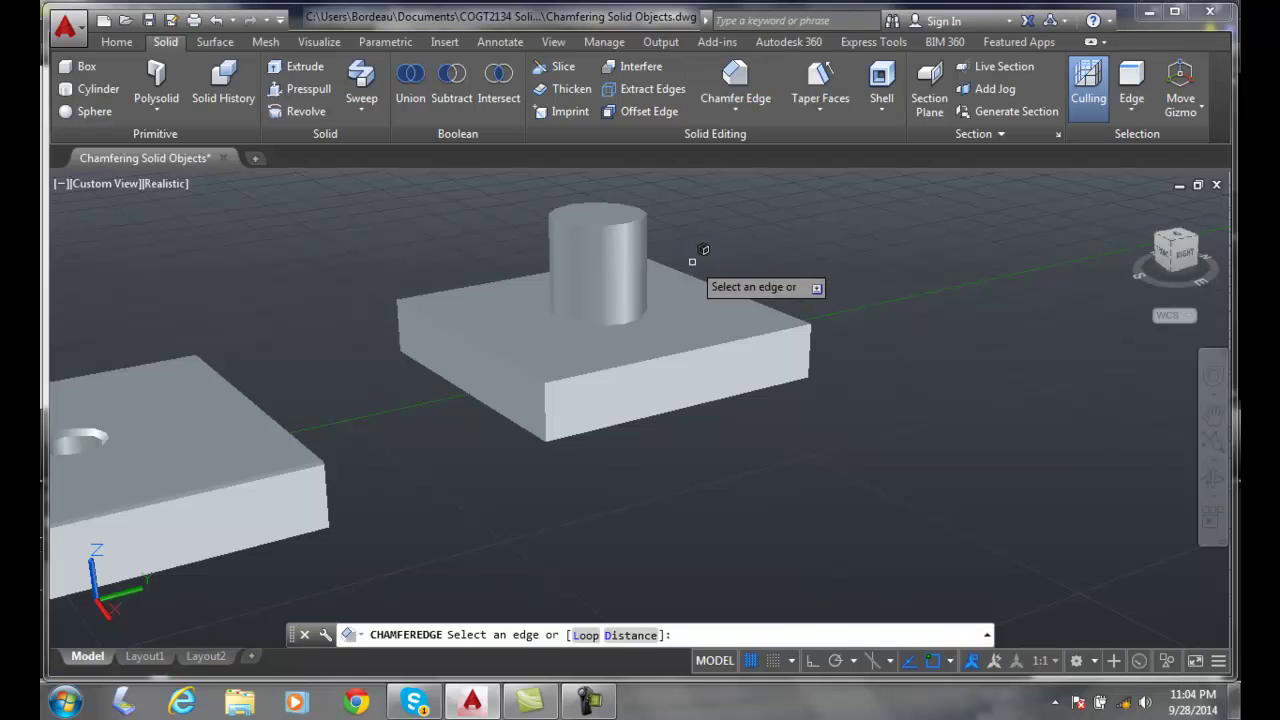
click(603, 274)
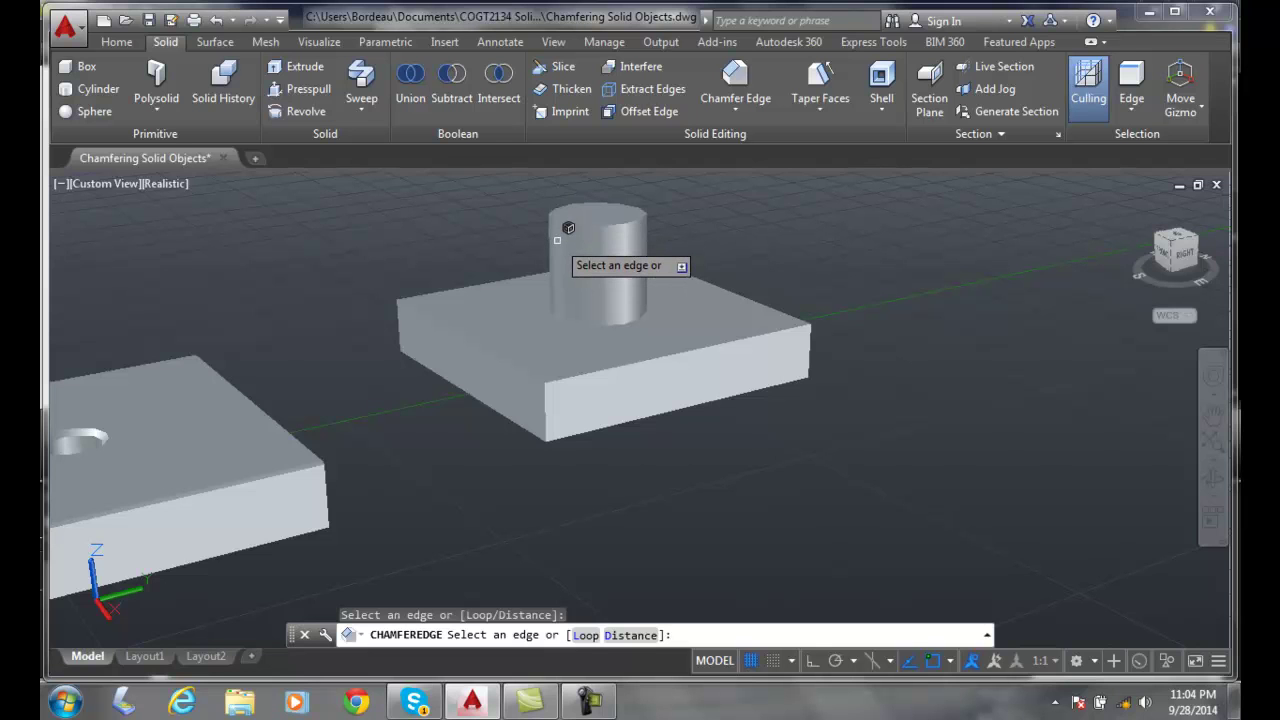
click(685, 233)
click(636, 212)
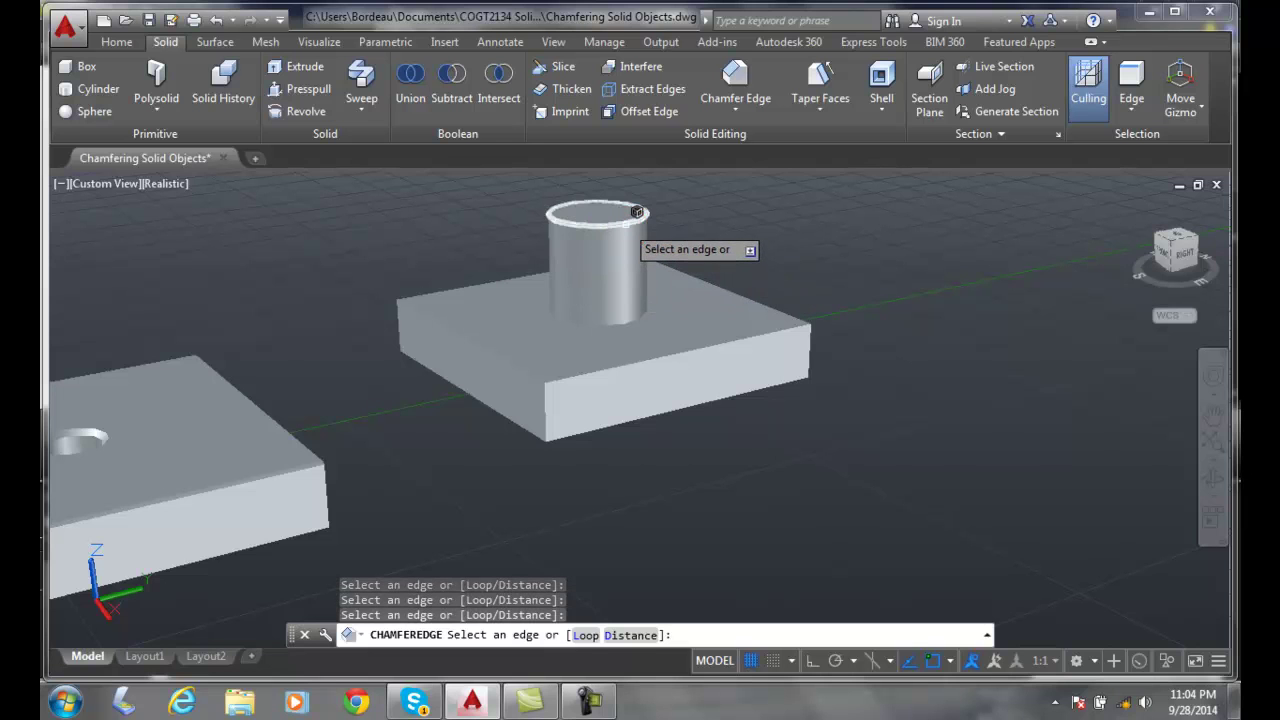
click(615, 322)
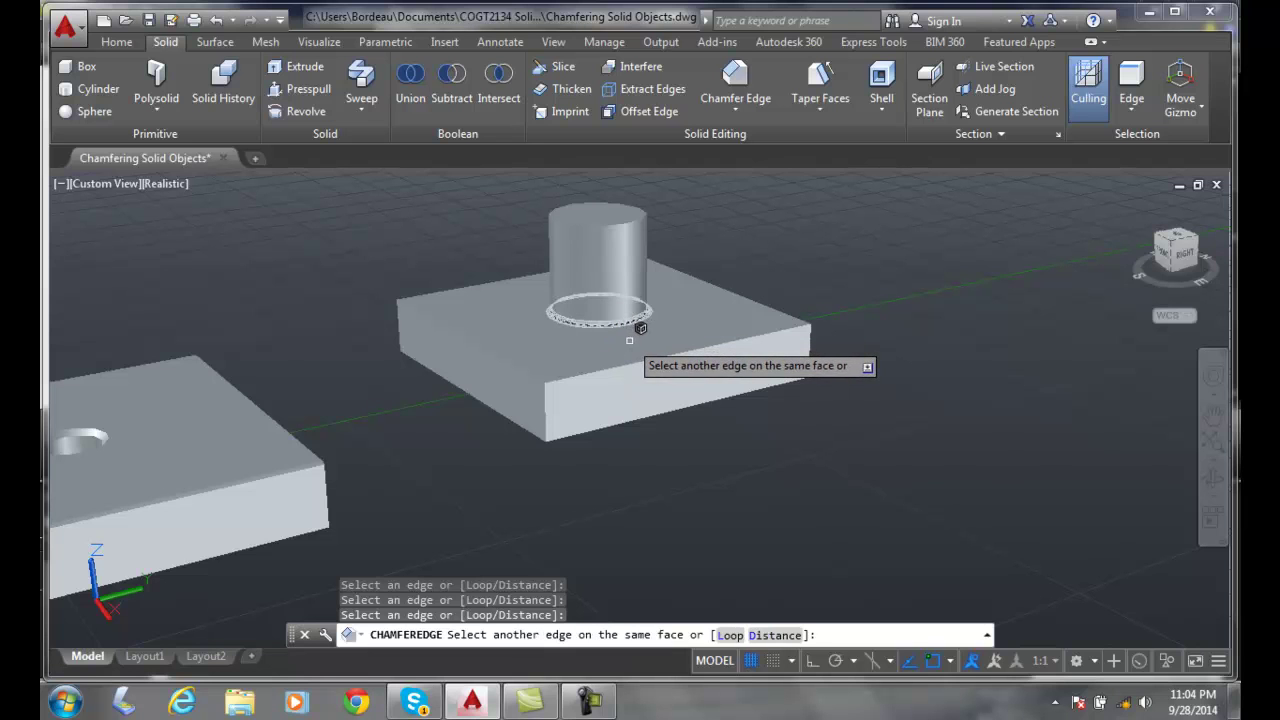
click(785, 640)
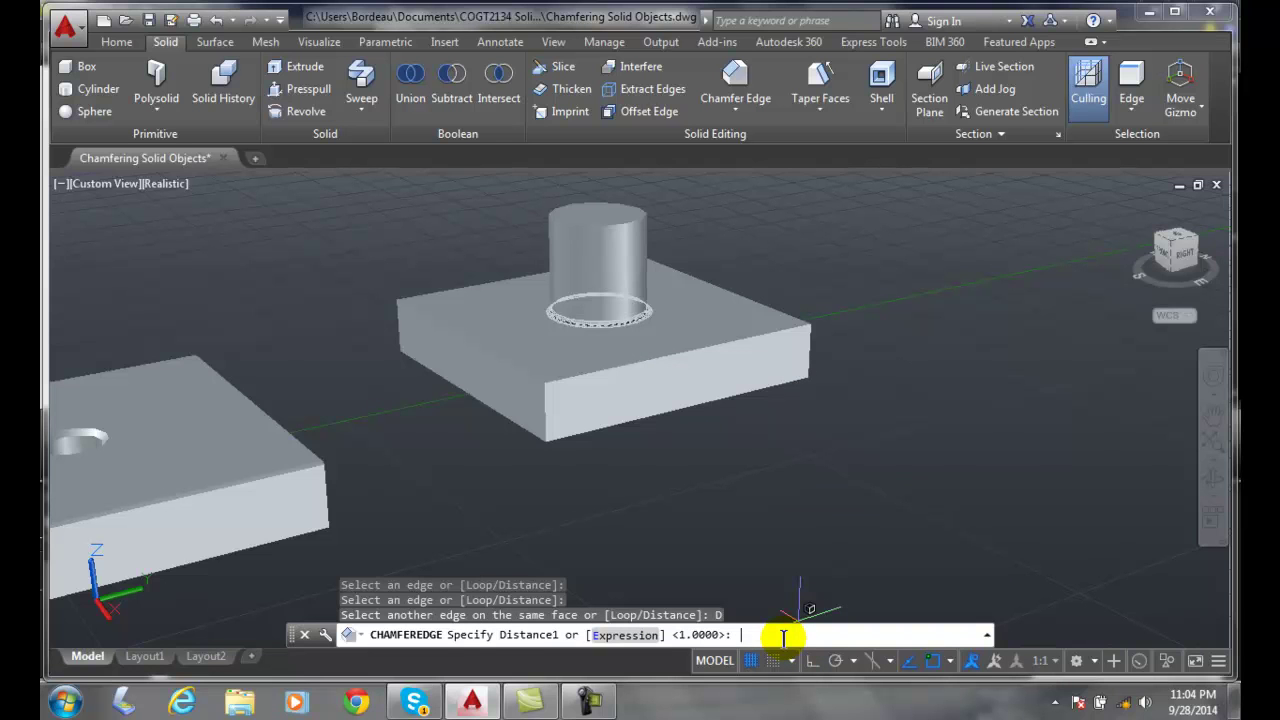
Set both chamfer distances to 1.5 and accept the chamfer at the cylinder's base.
key(Return)
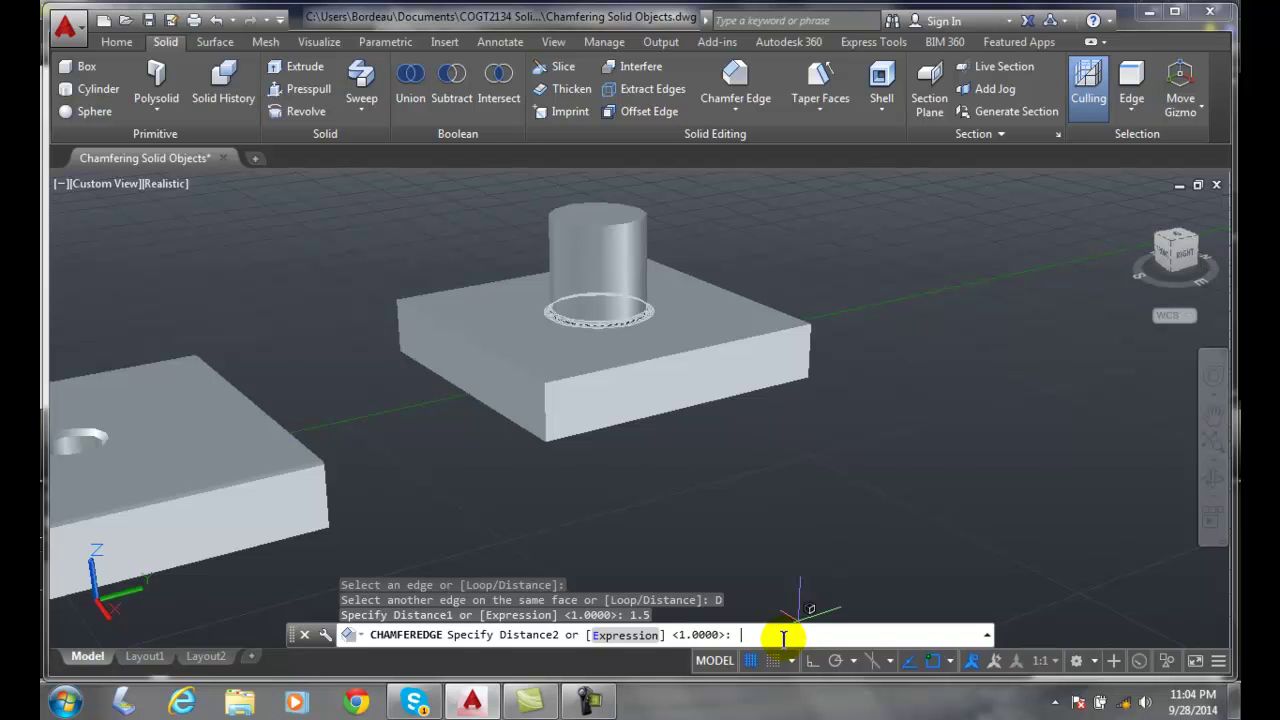
text(1.5)
key(Return)
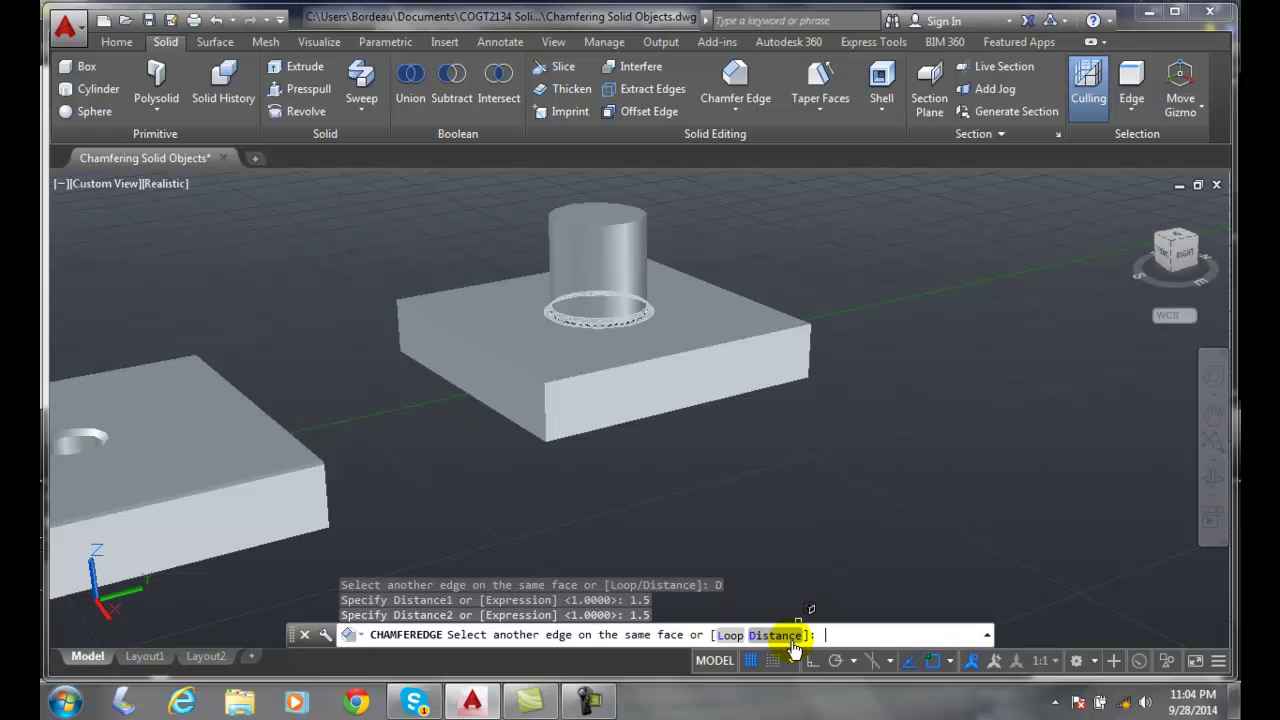
key(Return)
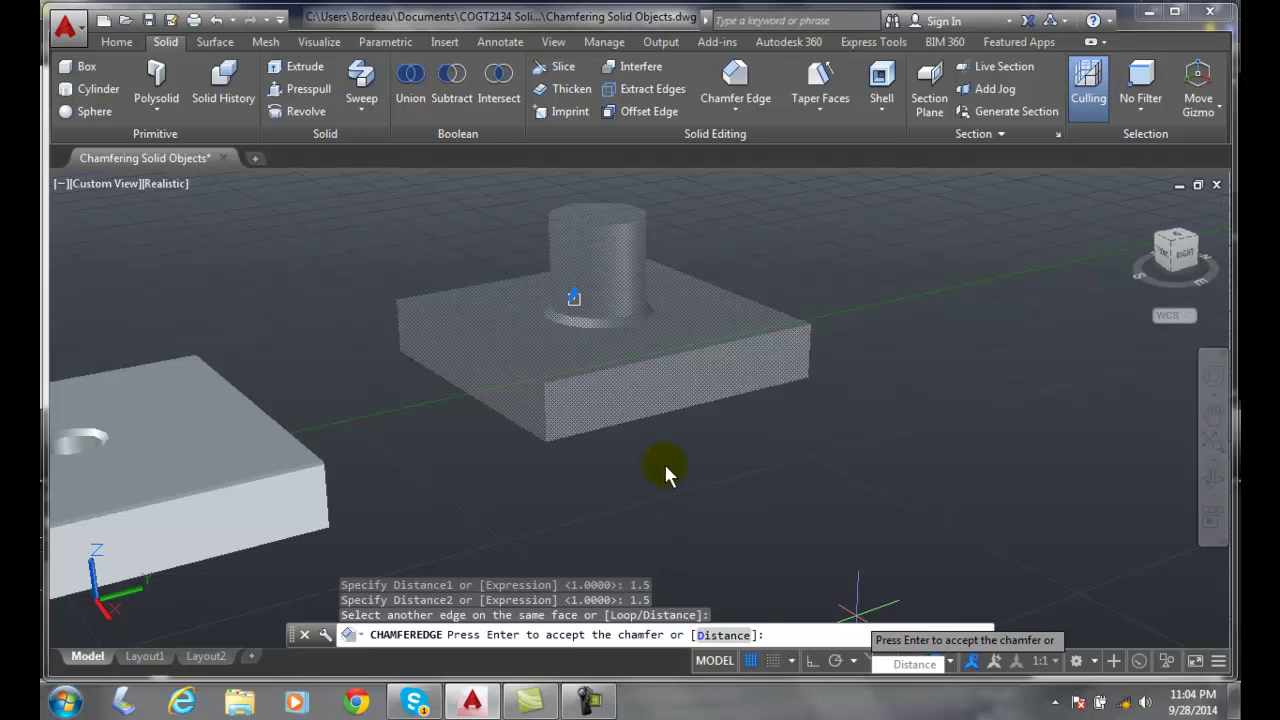
key(Return)
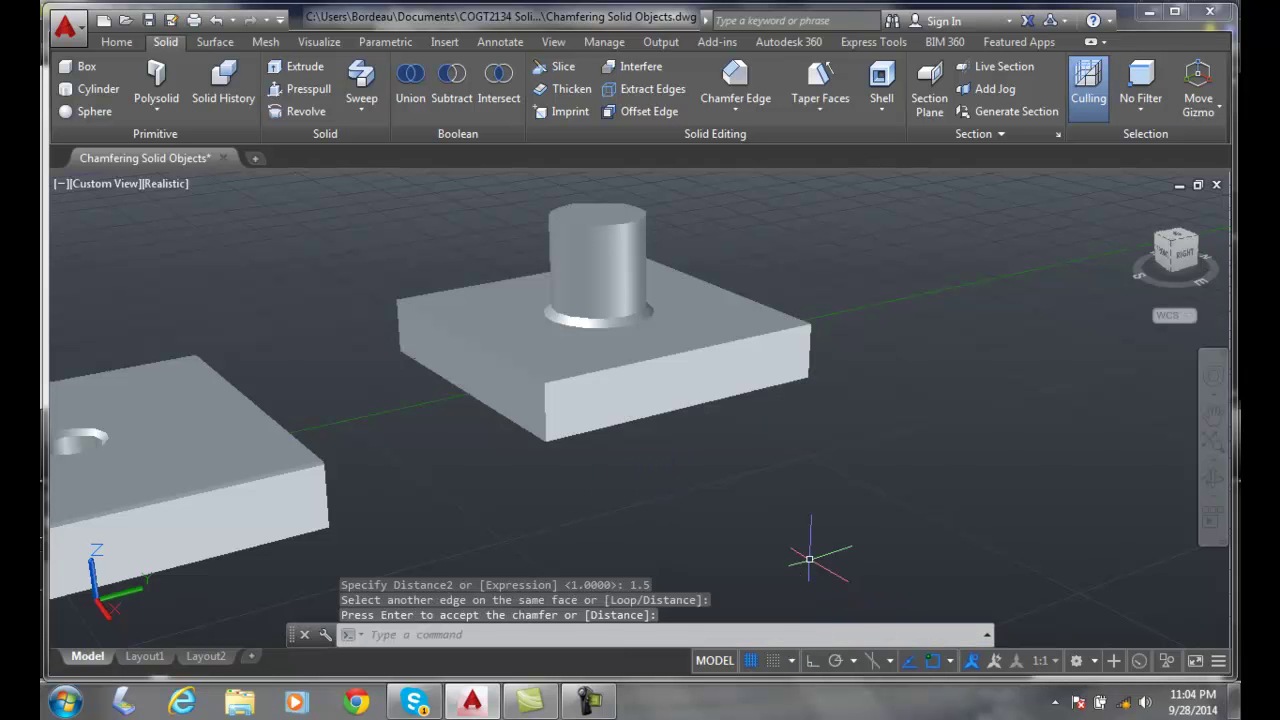
scroll(811, 543, up, 4)
scroll(551, 337, up, 2)
shift+middle_drag(551, 337, 630, 560)
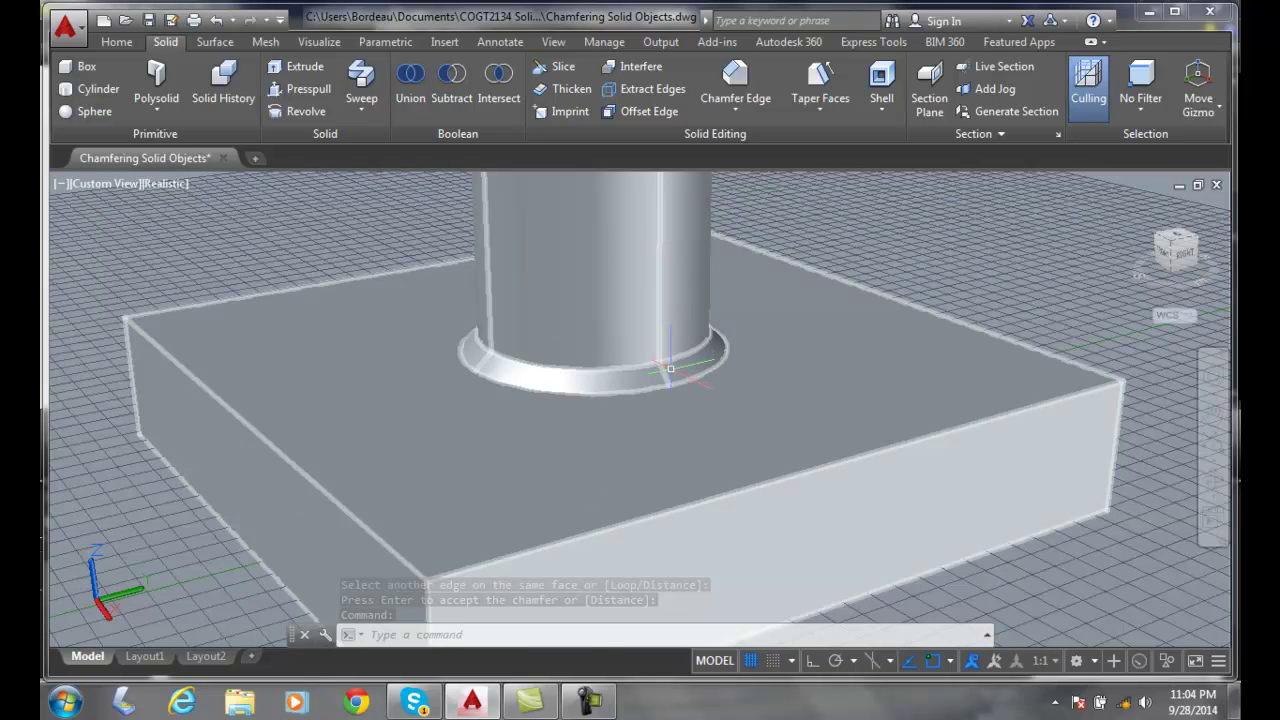
scroll(670, 379, down, 1)
scroll(670, 379, down, 1)
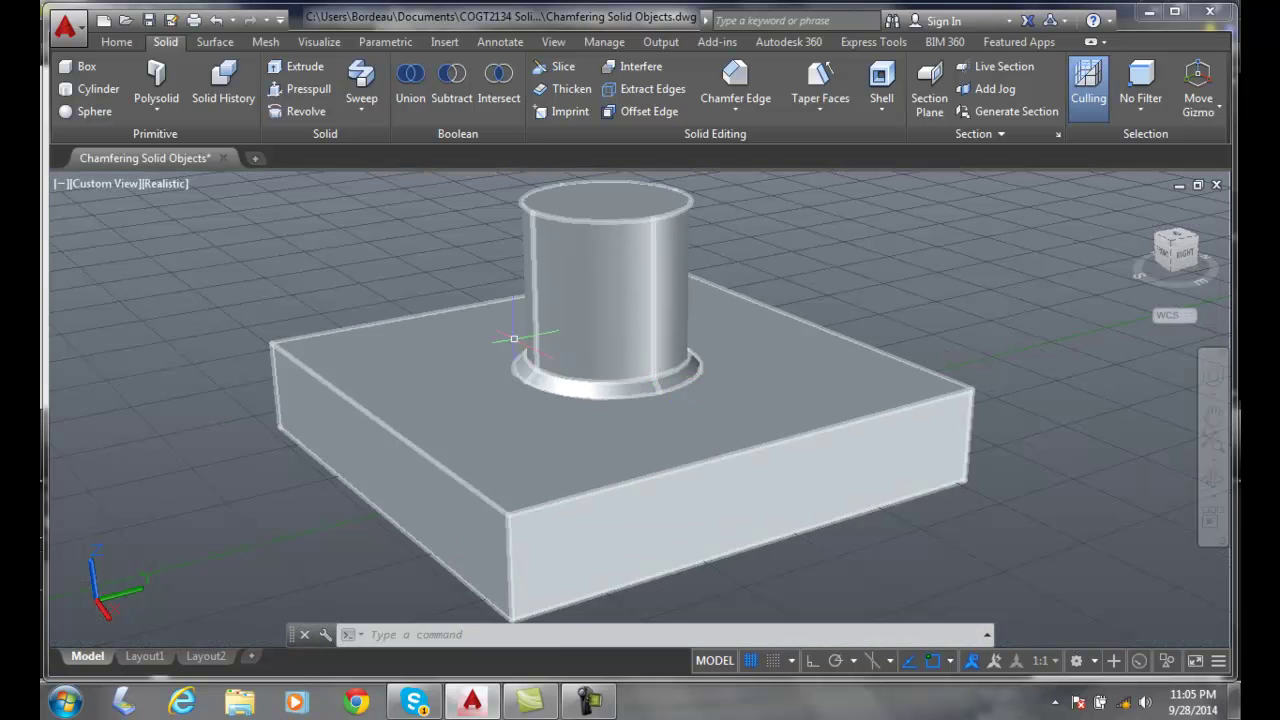
scroll(577, 413, down, 1)
scroll(577, 413, down, 1)
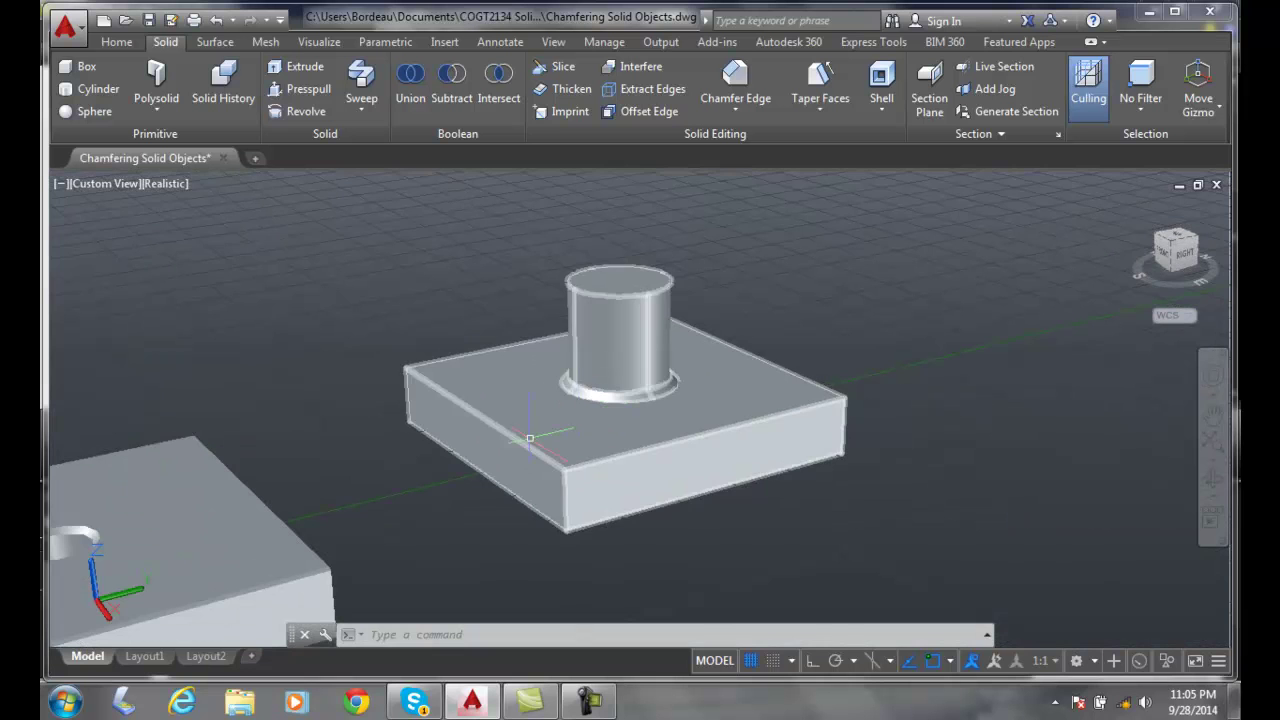
scroll(107, 537, down, 1)
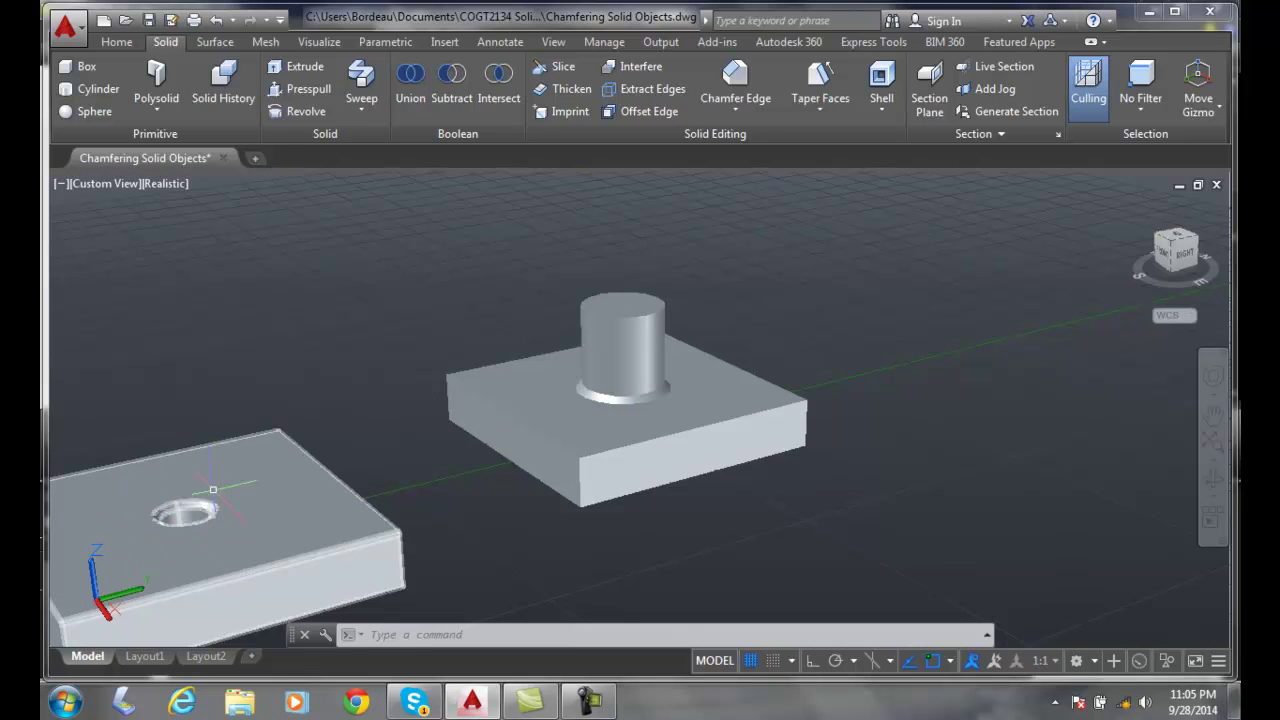
scroll(626, 413, up, 2)
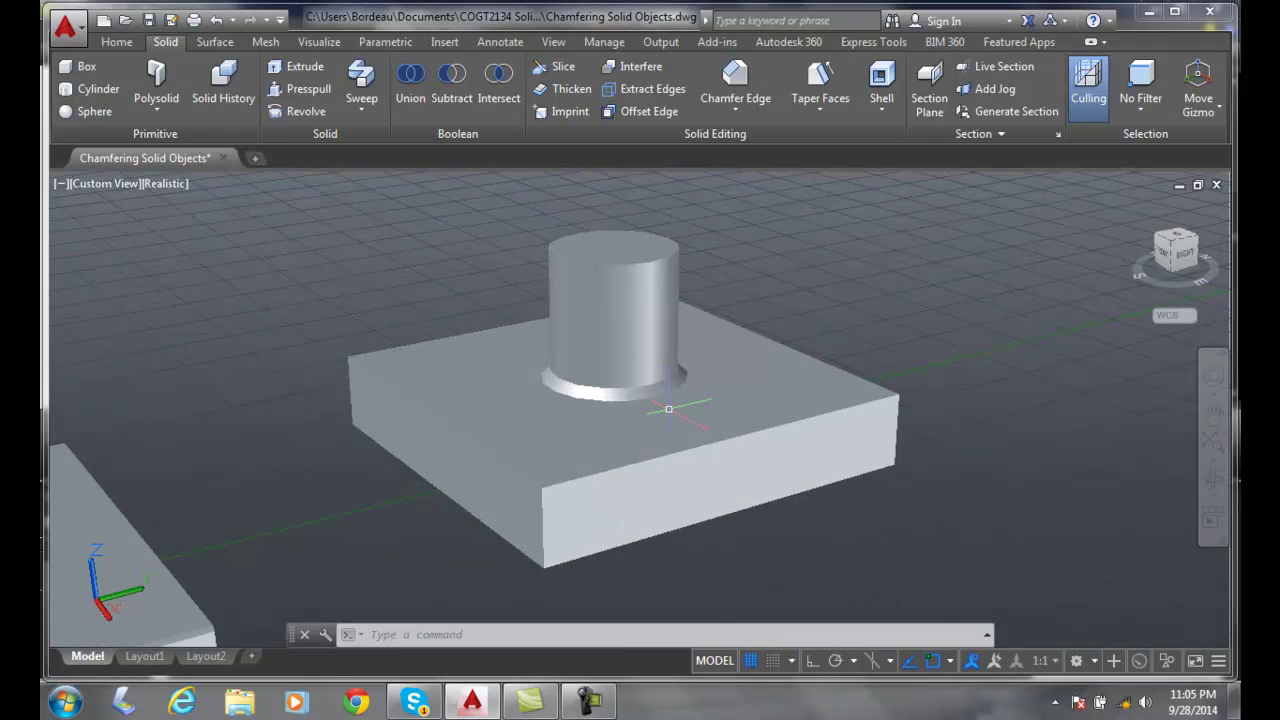